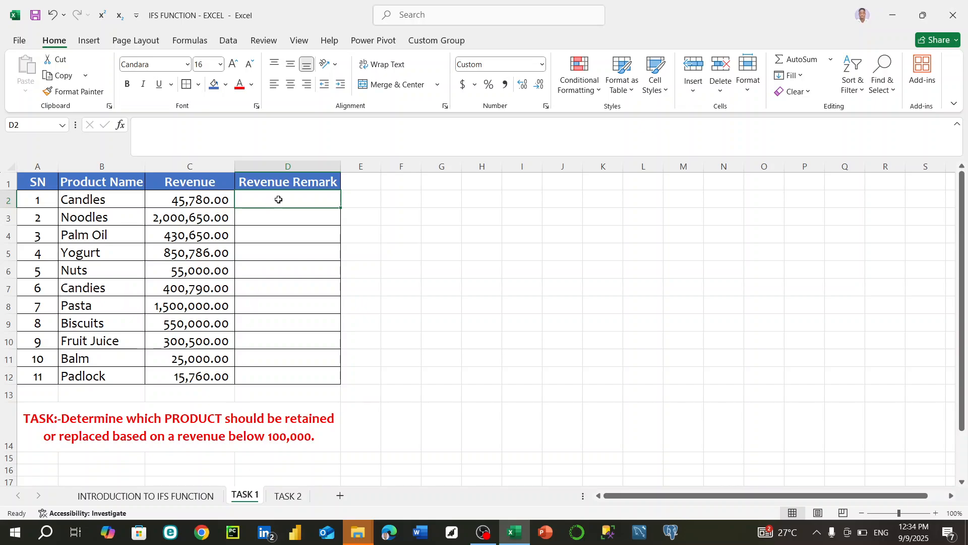
Start an IFS formula in D2 whose first condition, C2>=100000, returns "RETAINED"
type("=I")
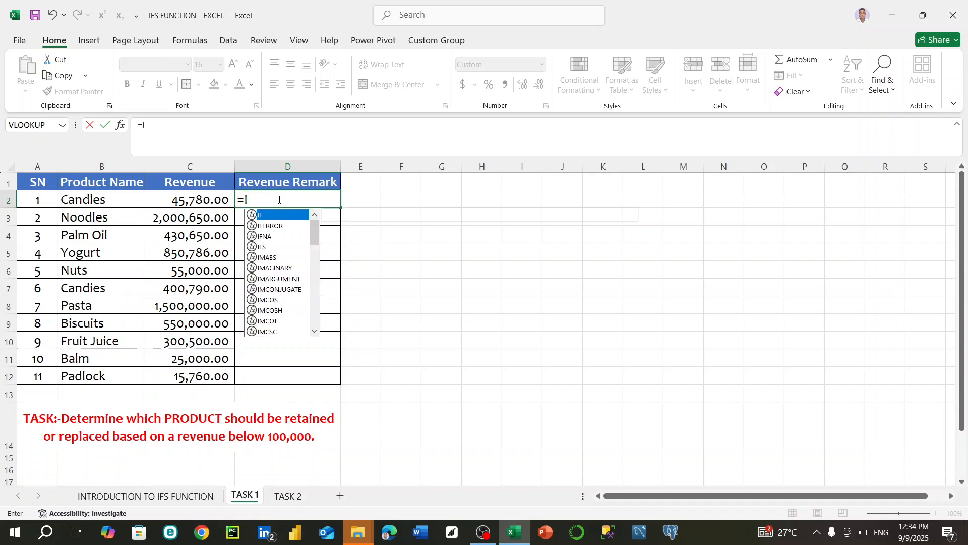
type("FS")
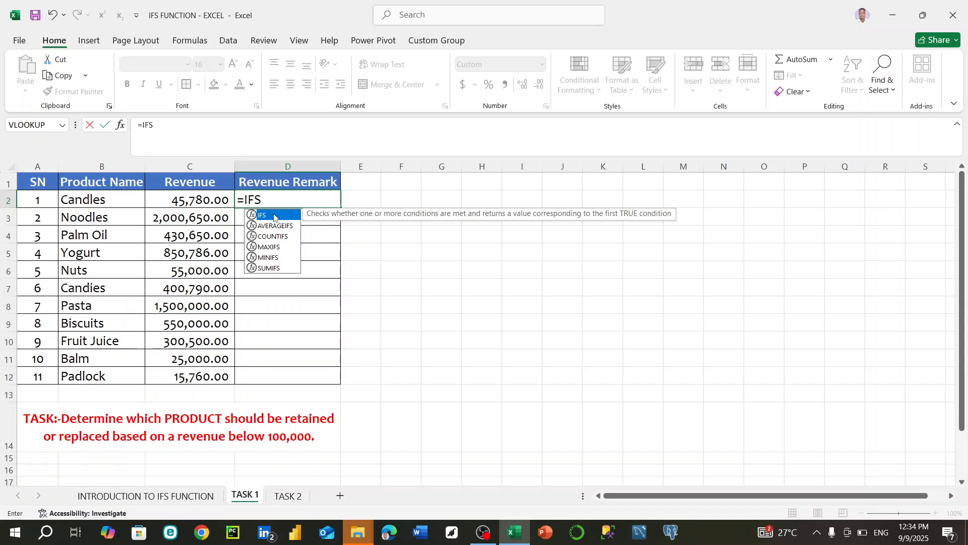
double_click(274, 217)
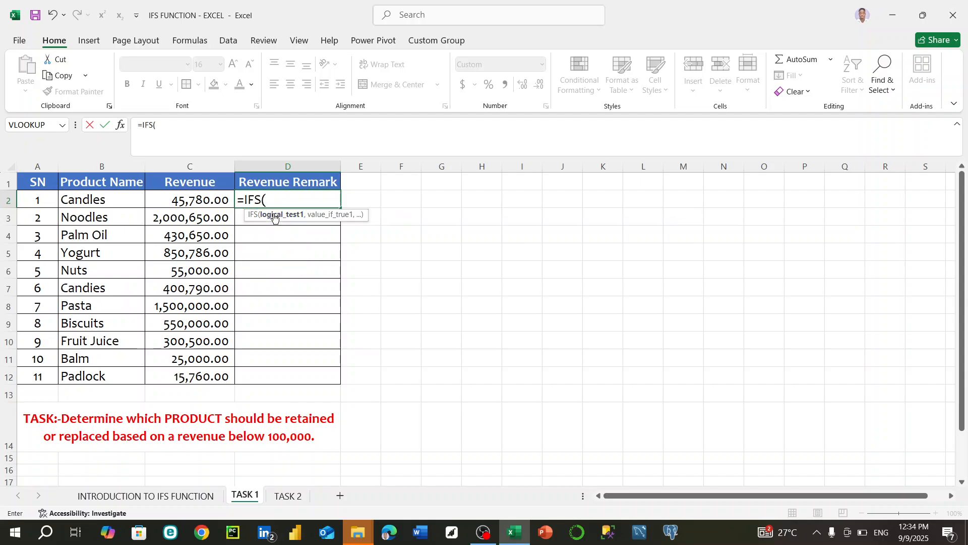
left_click(203, 200)
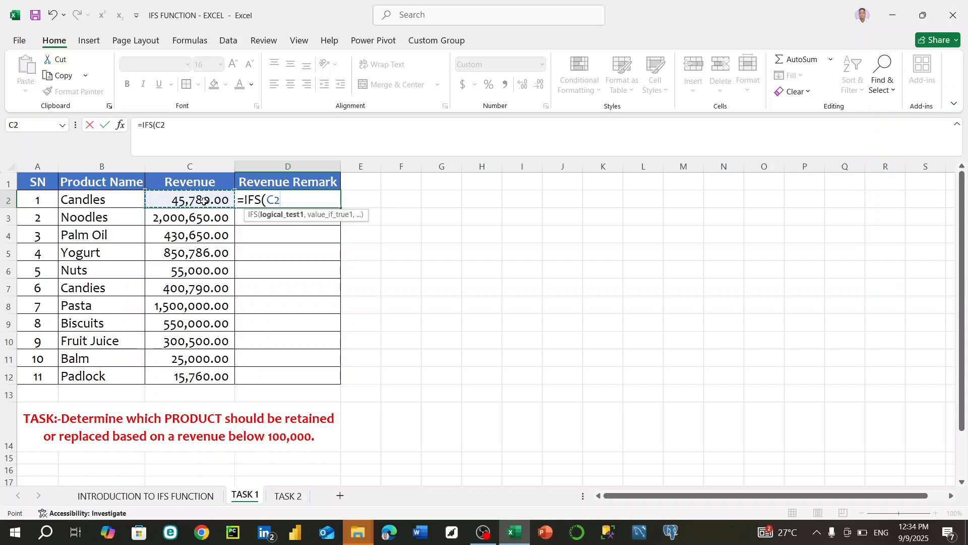
type(">=100")
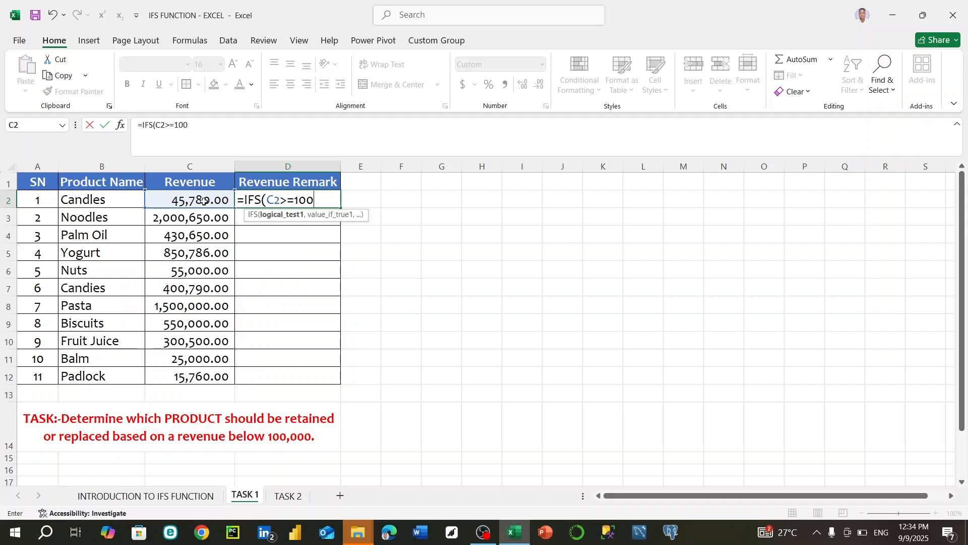
type("000,")
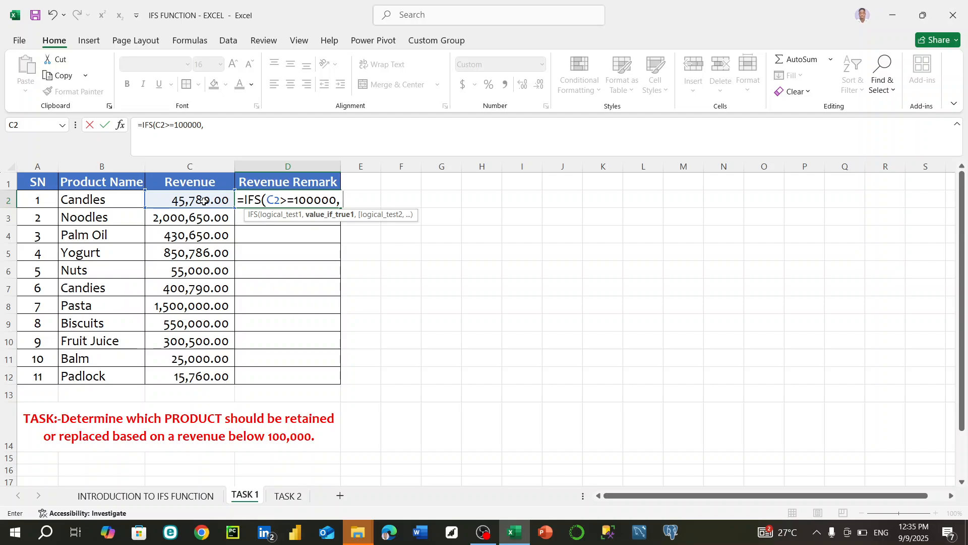
type(" \"REATAINED")
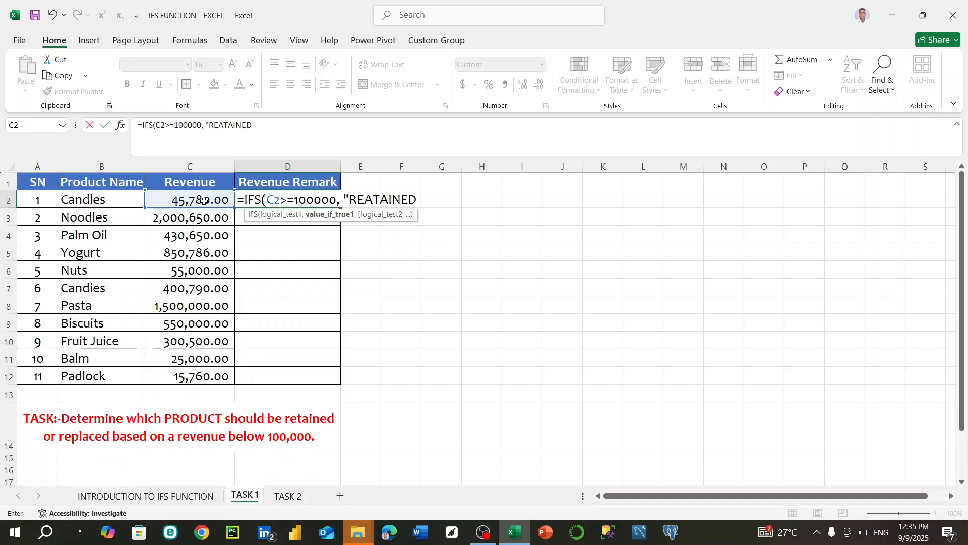
type("\"")
left_click(375, 199)
key("BackSpace")
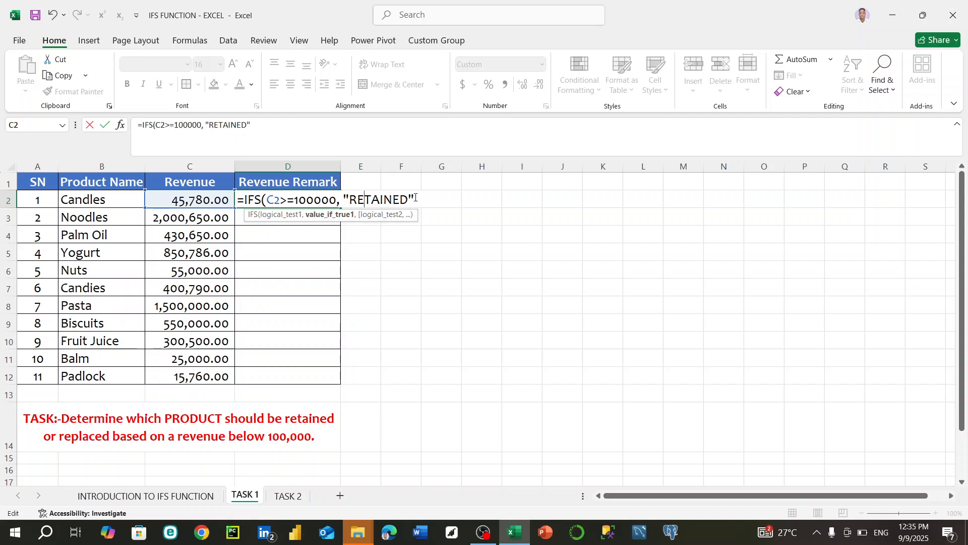
Add a second condition to the D2 formula, C2<=100000 returning "REPLACED", and close the parenthesis
type(",")
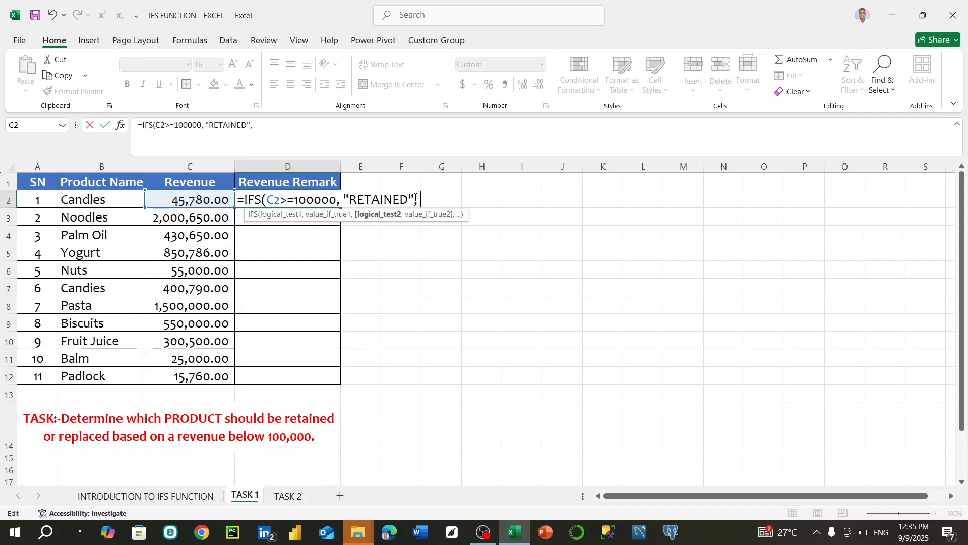
left_click(202, 200)
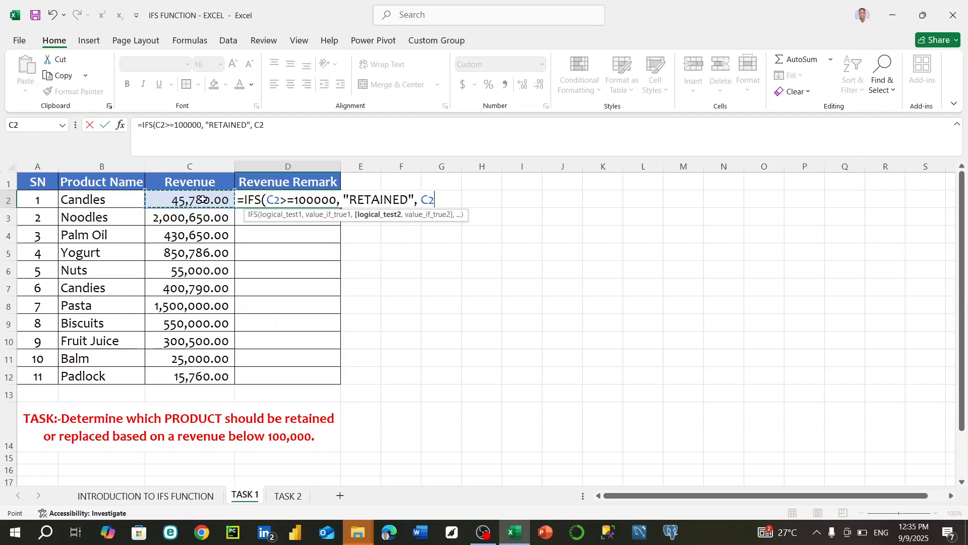
type(">")
key("BackSpace")
type("<=")
type("100")
type("000")
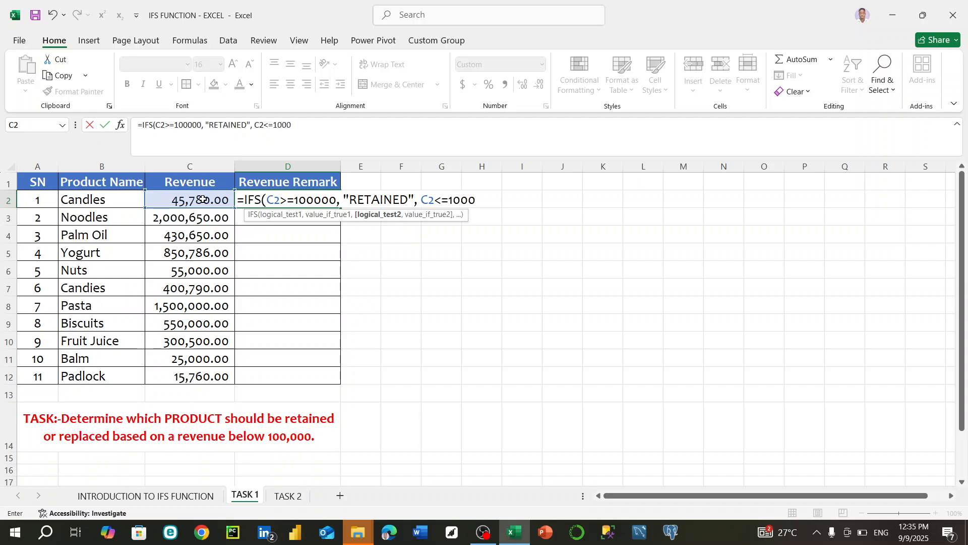
type("00,")
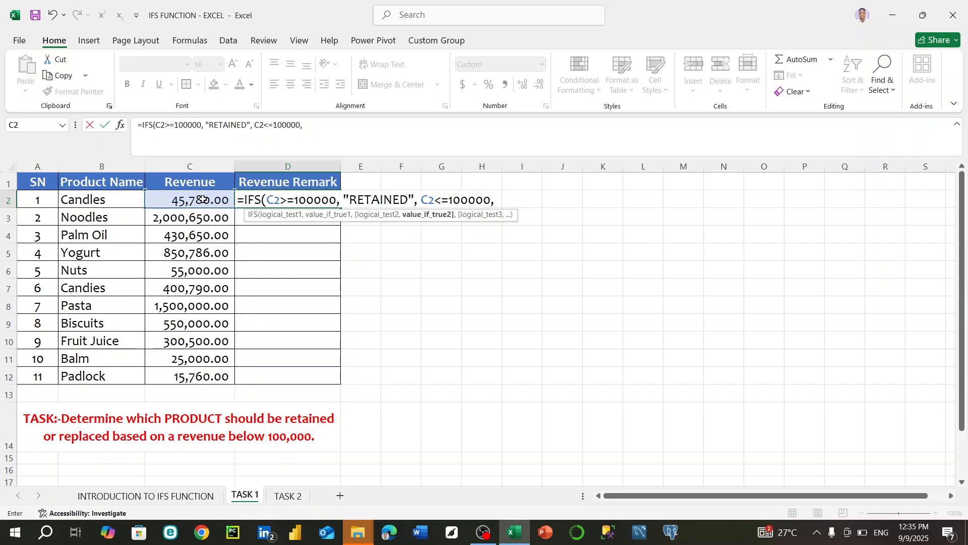
type(" \"REPLACED")
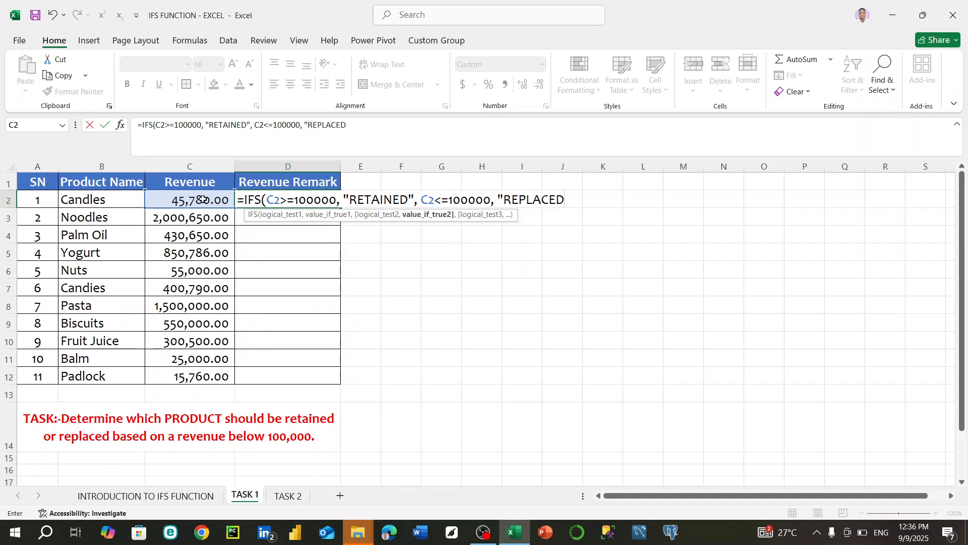
type("\"")
type(")")
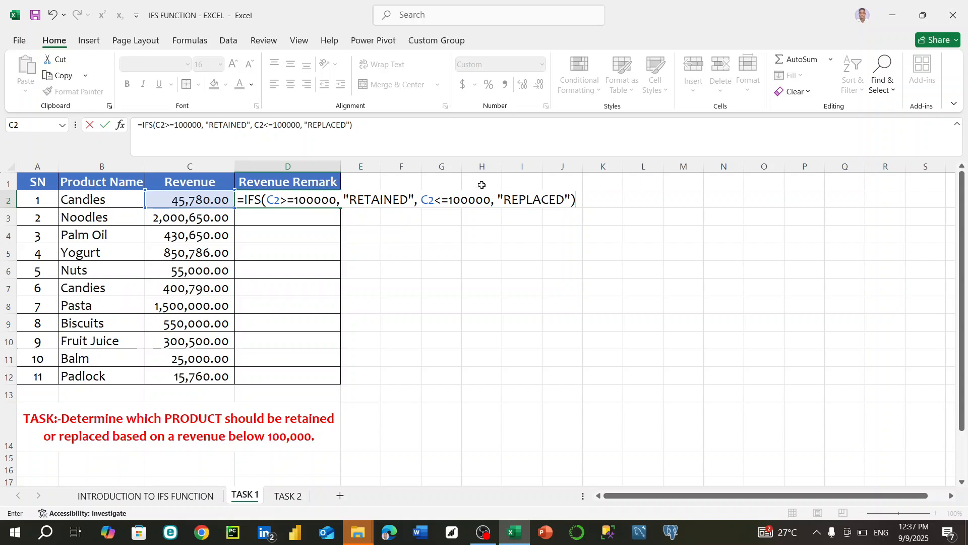
Try nesting an IF function around the second condition C2<=100000 in the D2 formula, and remove it again
left_click(423, 200)
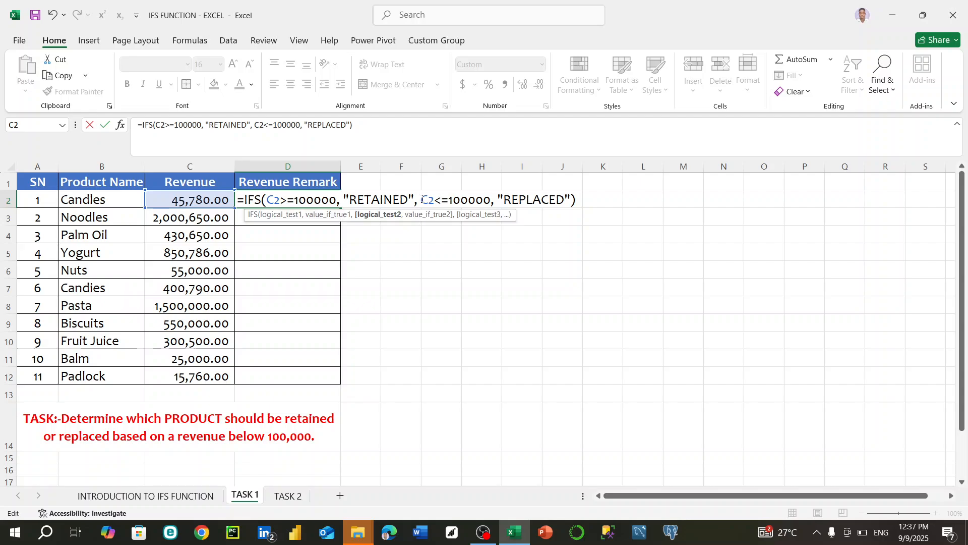
type("IF")
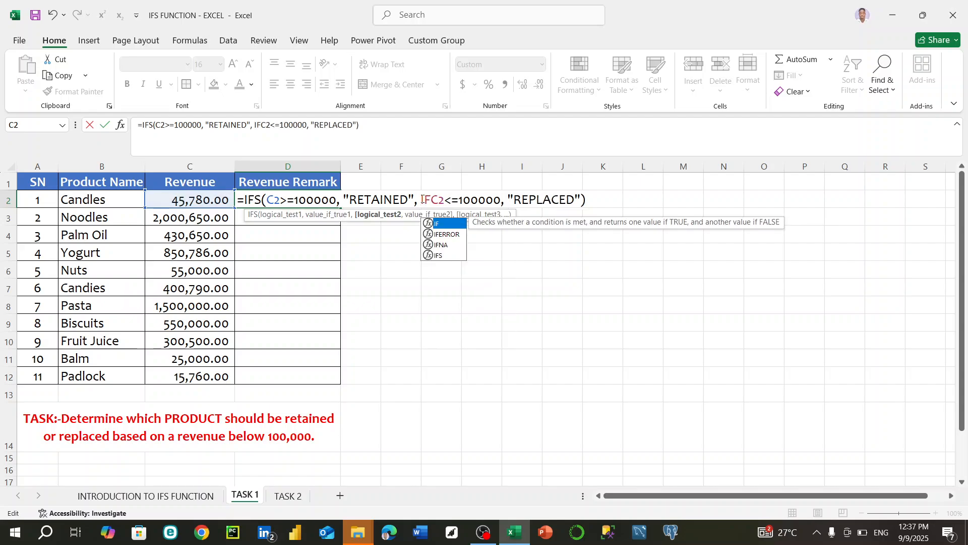
type("(")
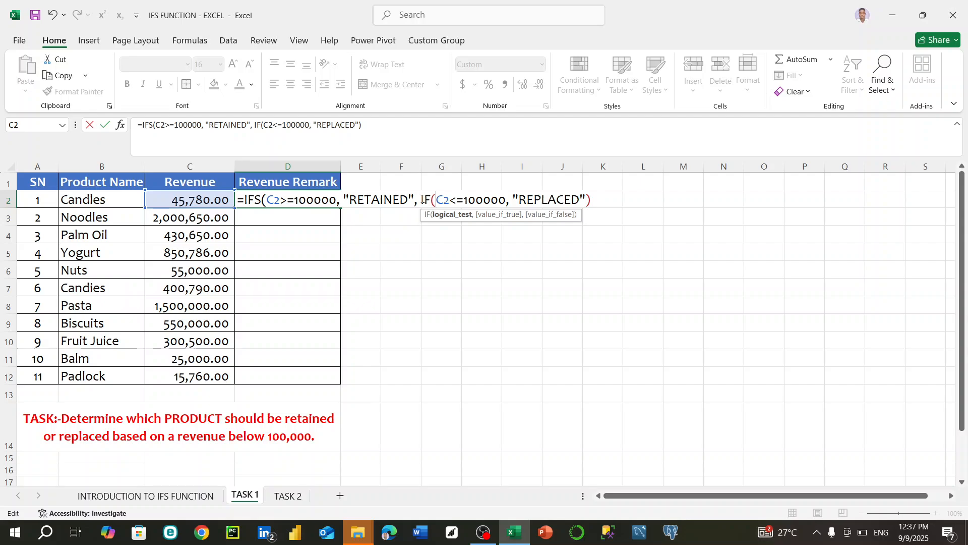
key("BackSpace")
key("BackSpace")
key("BackSpace")
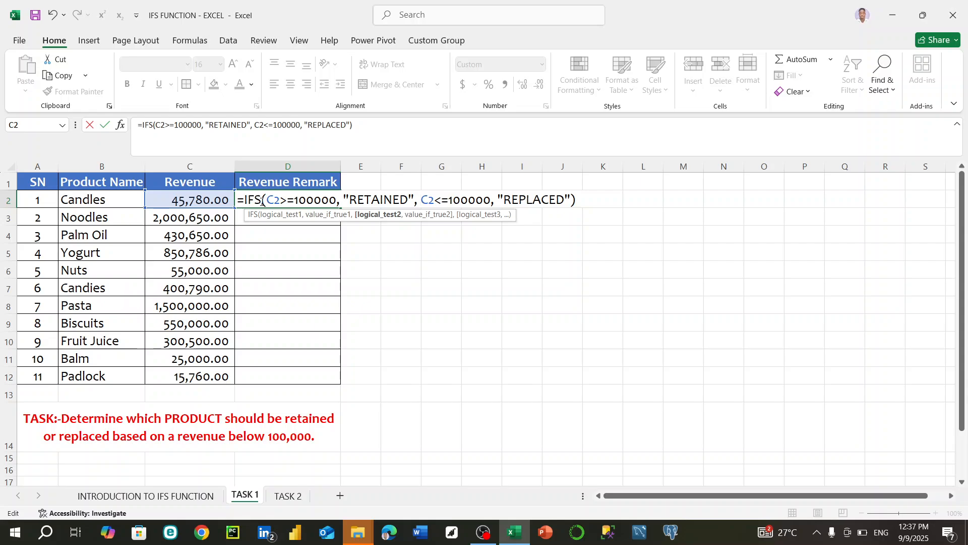
type("IF")
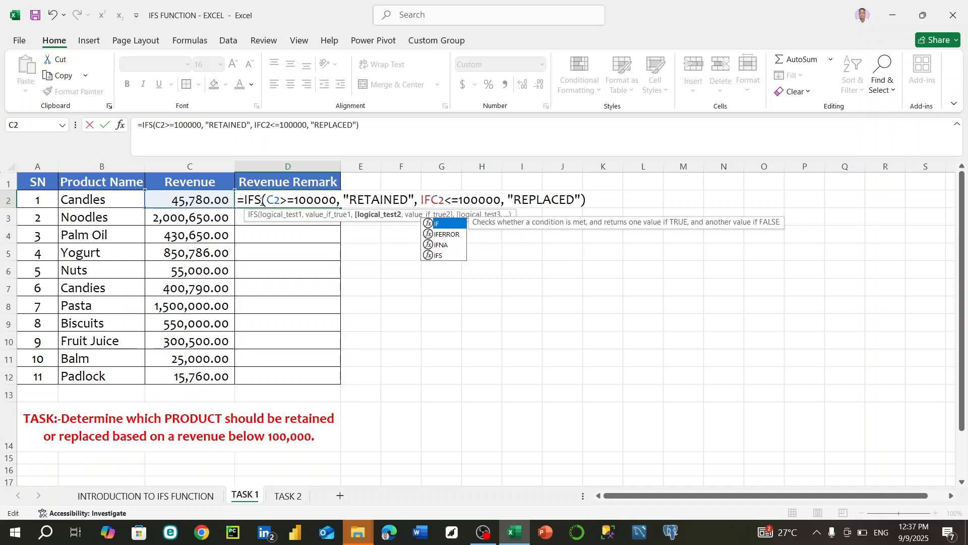
type("(")
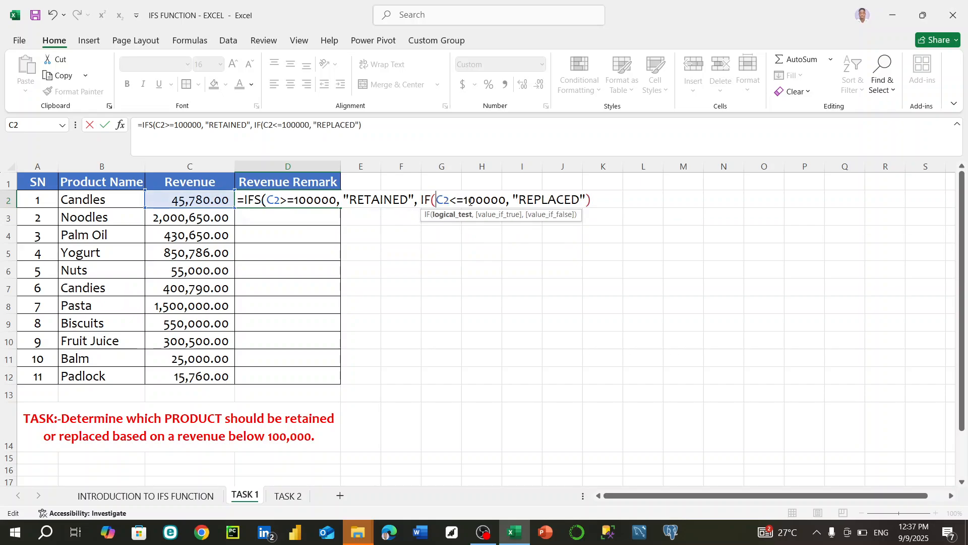
left_click(595, 196)
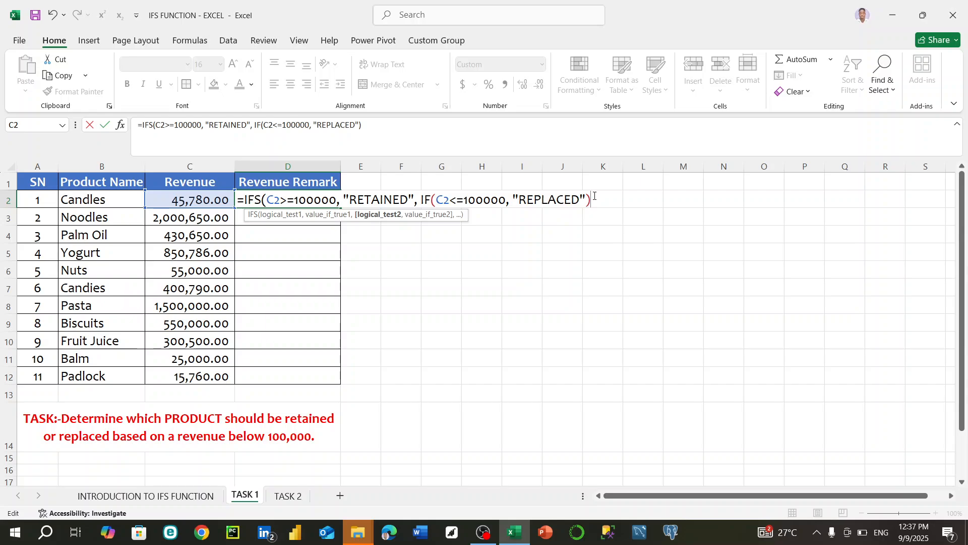
type(")")
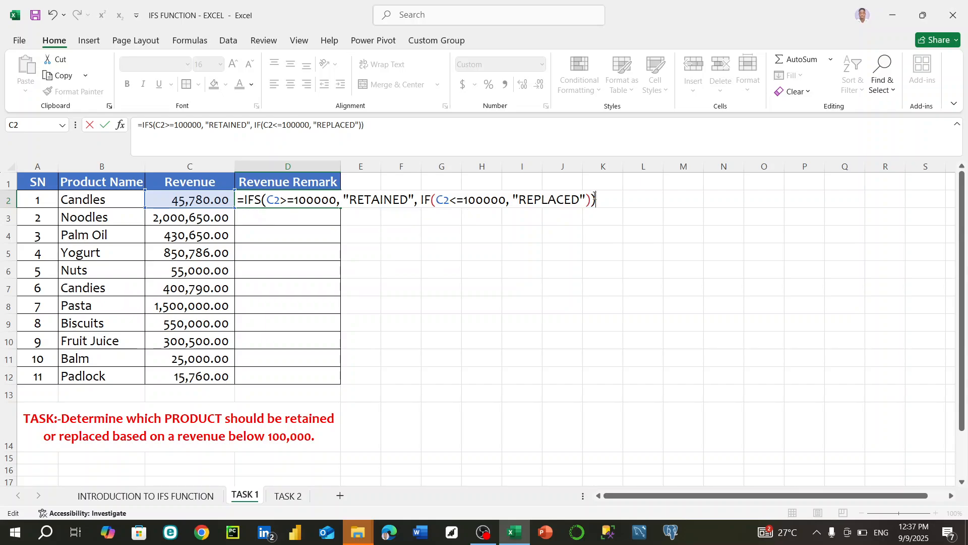
key("BackSpace")
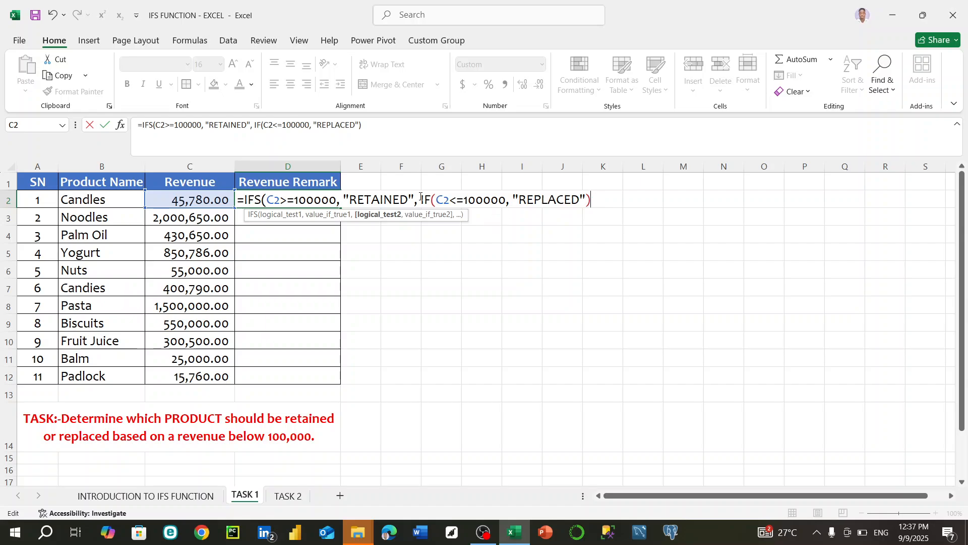
left_click(437, 200)
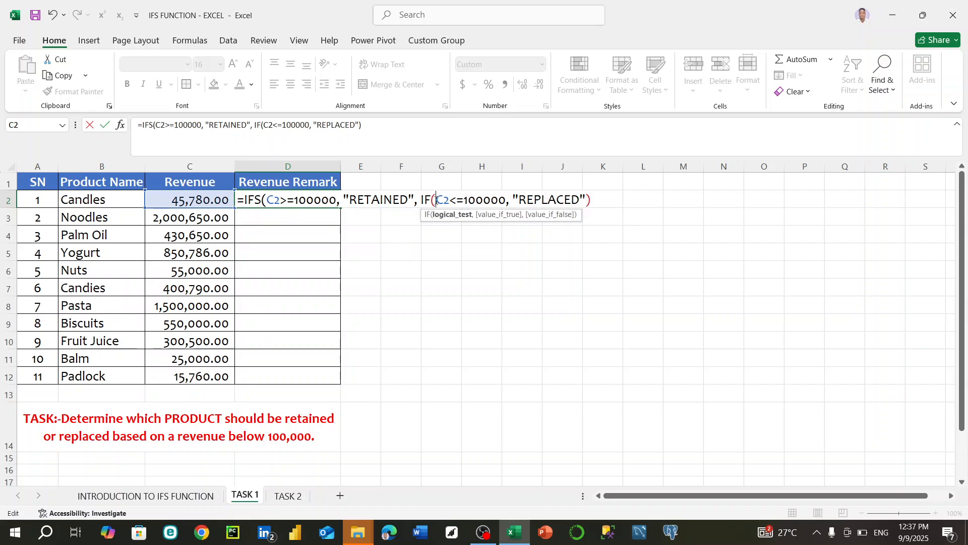
key("BackSpace")
key("BackSpace")
key("BackSpace")
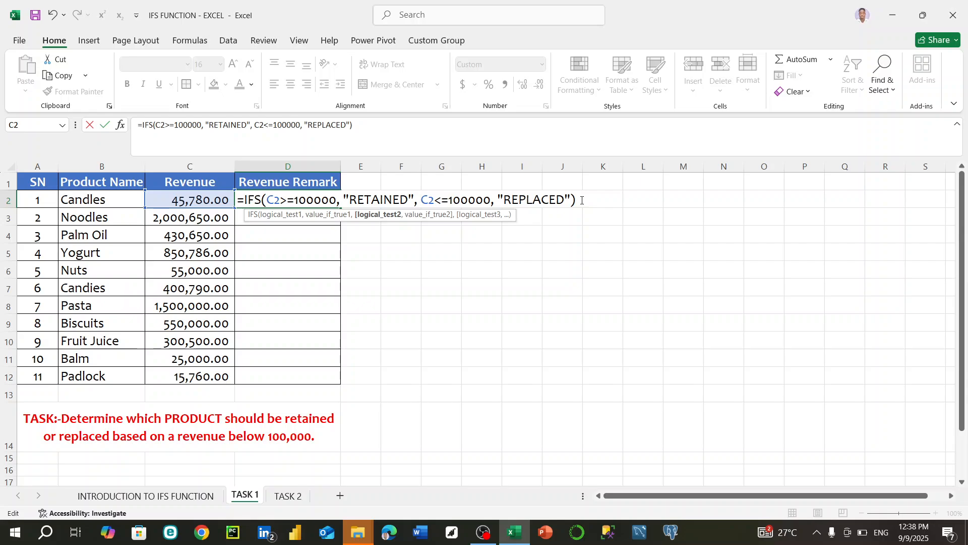
Commit the D2 formula, fill it down the Revenue Remark column to D12, and check the remarks against the revenues
key("Return")
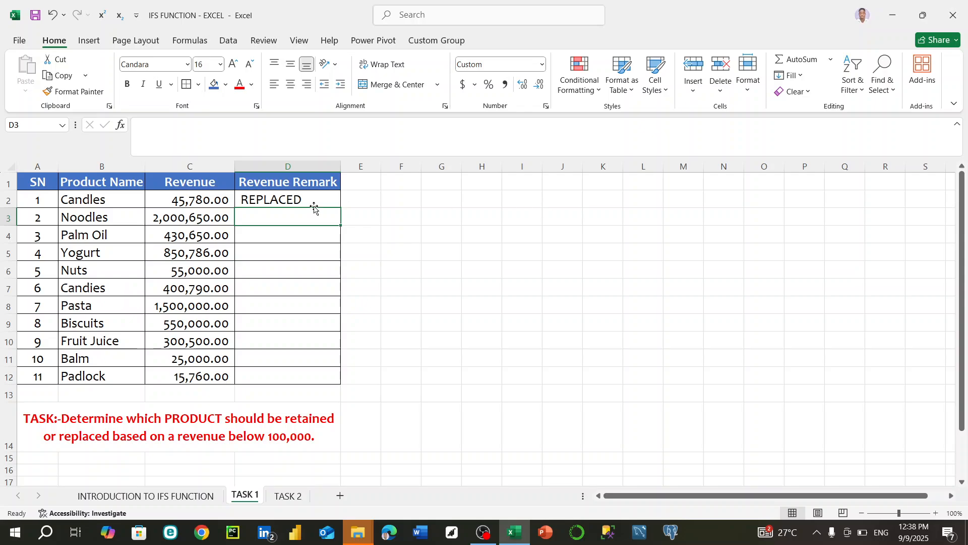
left_click(323, 200)
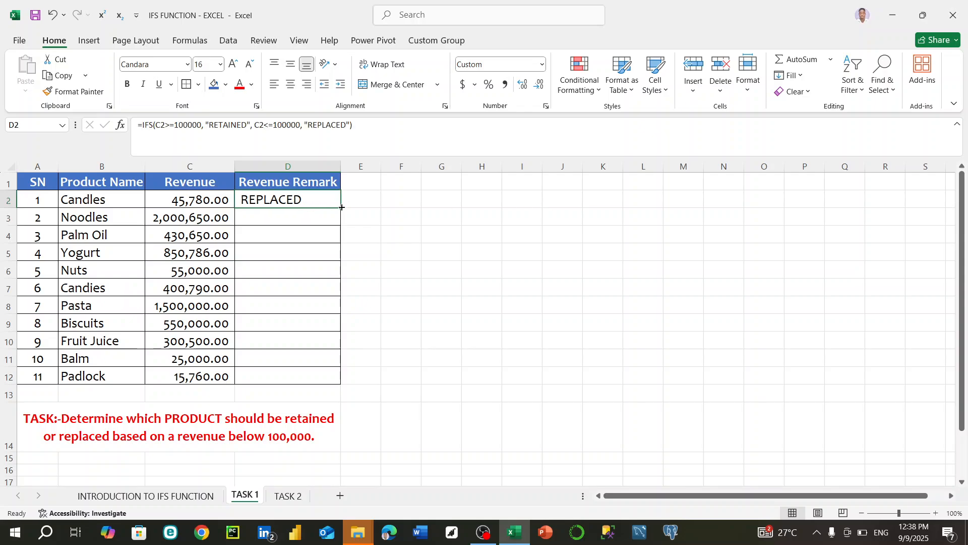
double_click(341, 207)
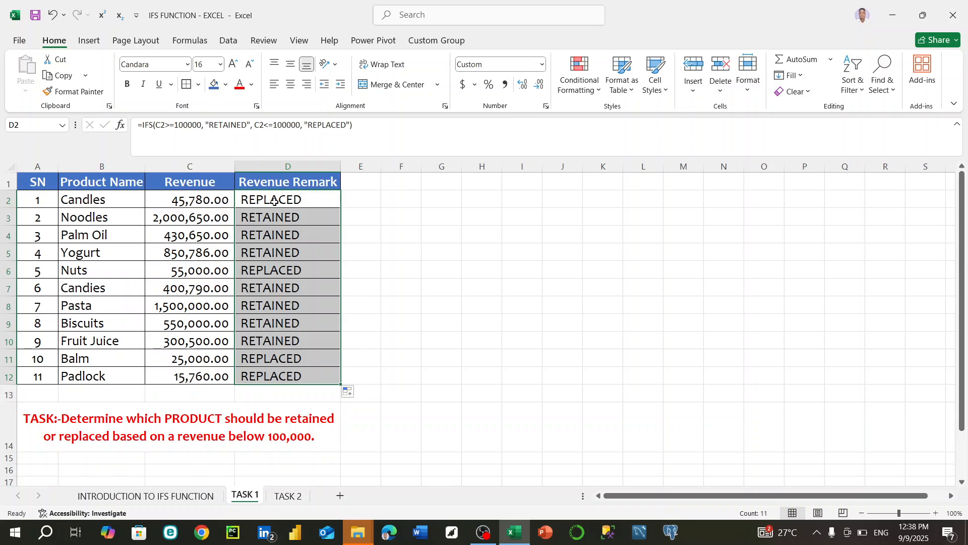
left_click(317, 200)
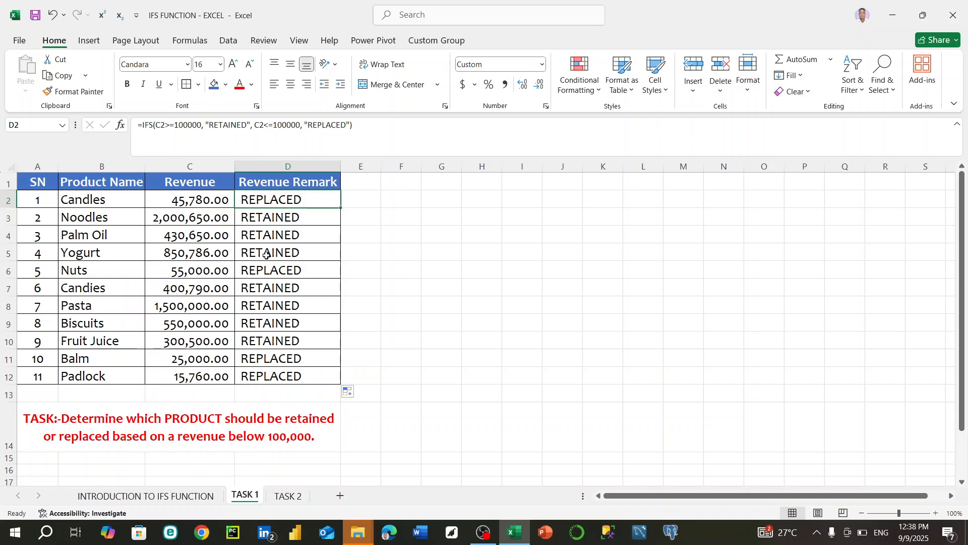
left_click(165, 271)
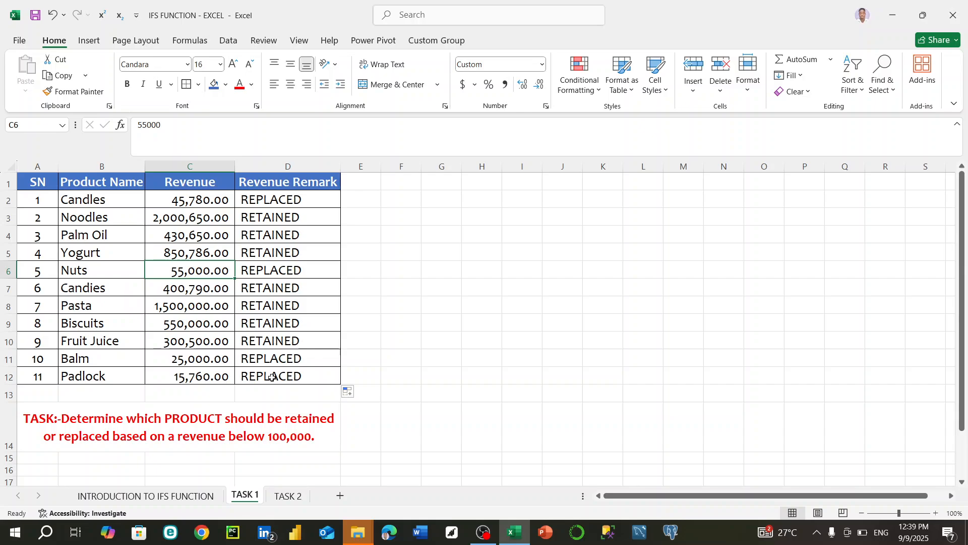
On the TASK 2 sheet, start an IFS formula in F2 whose first condition, E2>=75, returns "A1"
left_click(289, 496)
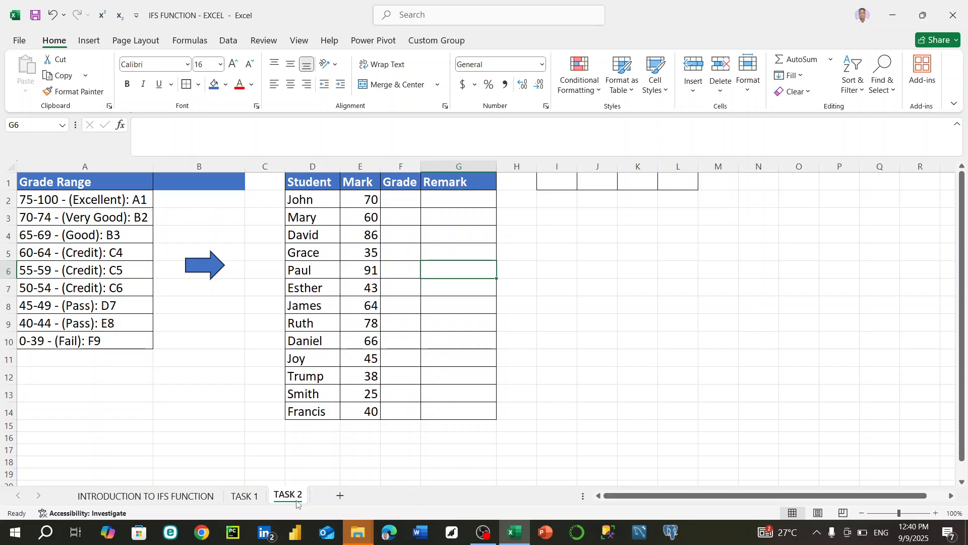
left_click(400, 201)
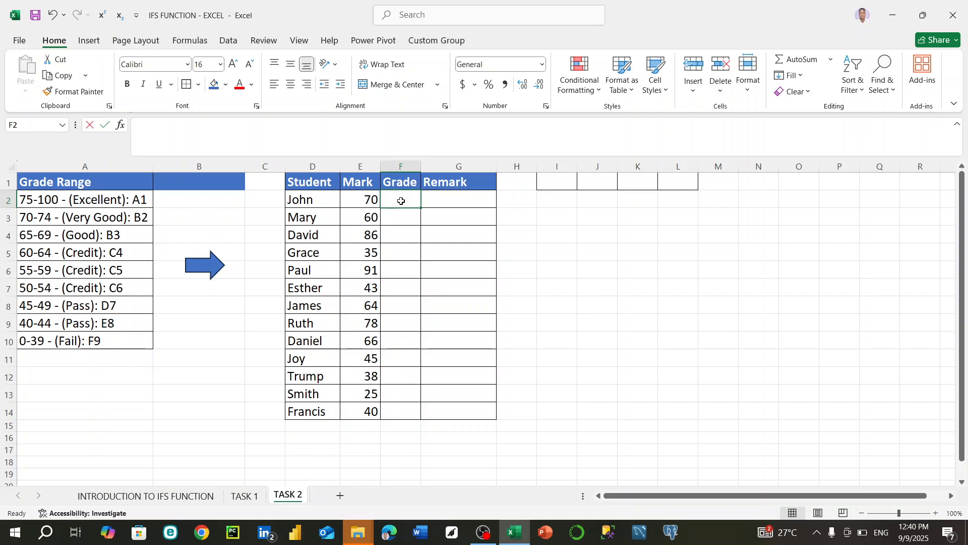
type("=")
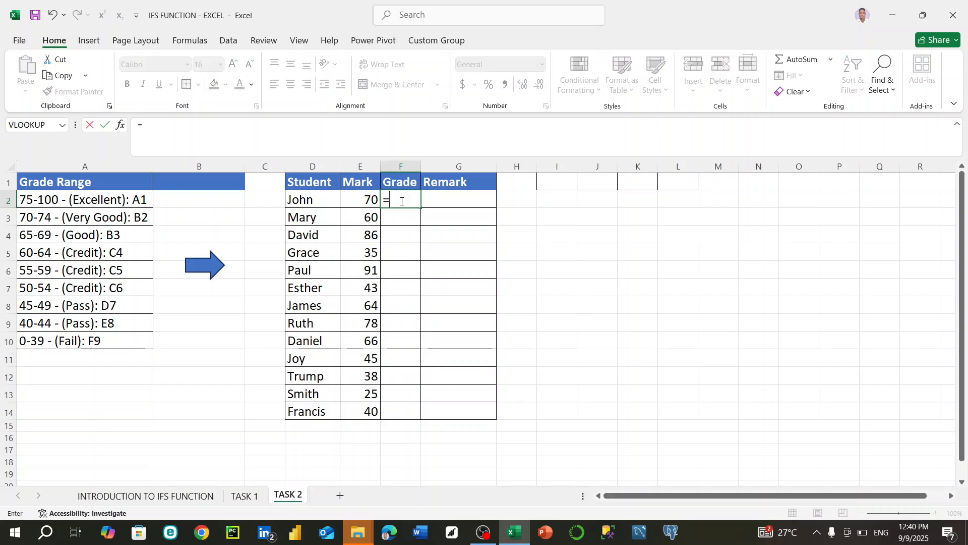
type("IFS")
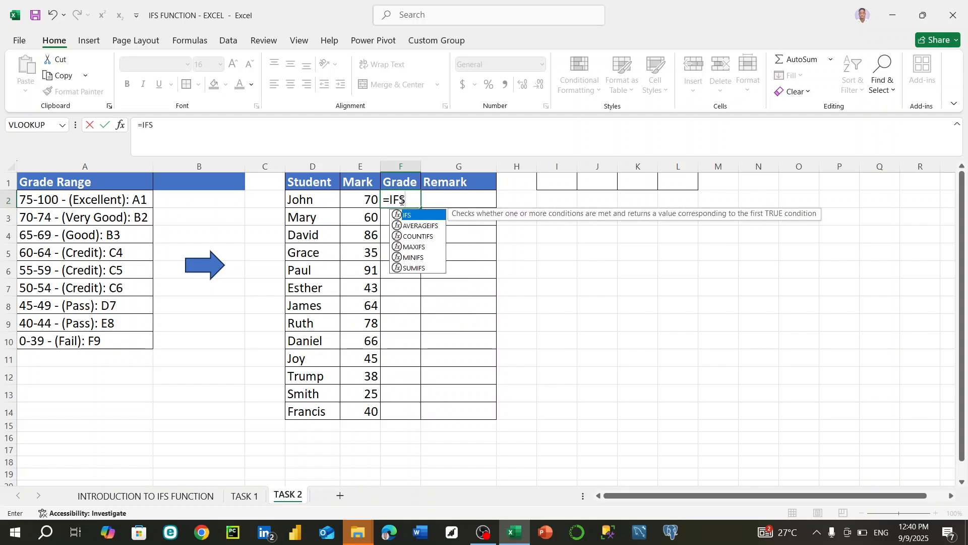
double_click(416, 216)
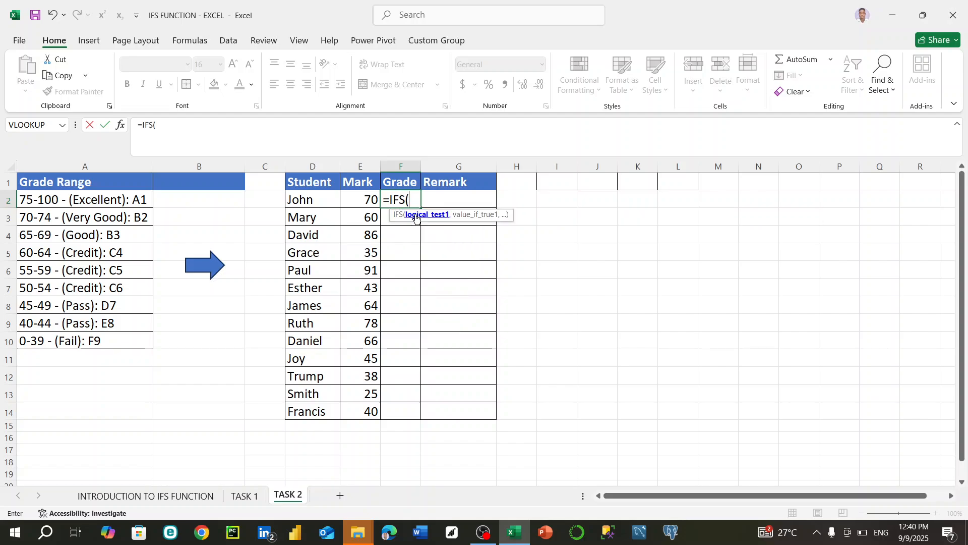
left_click(364, 199)
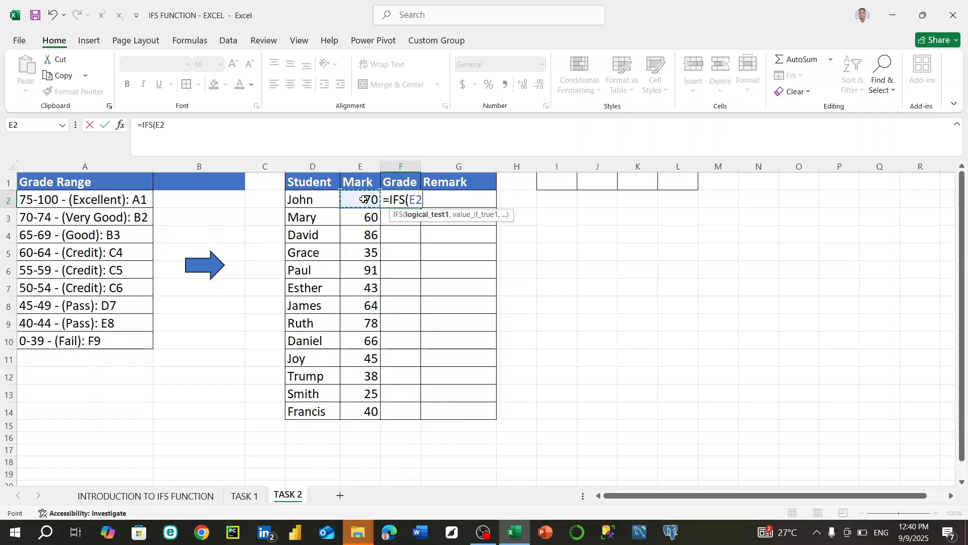
type(">=75,")
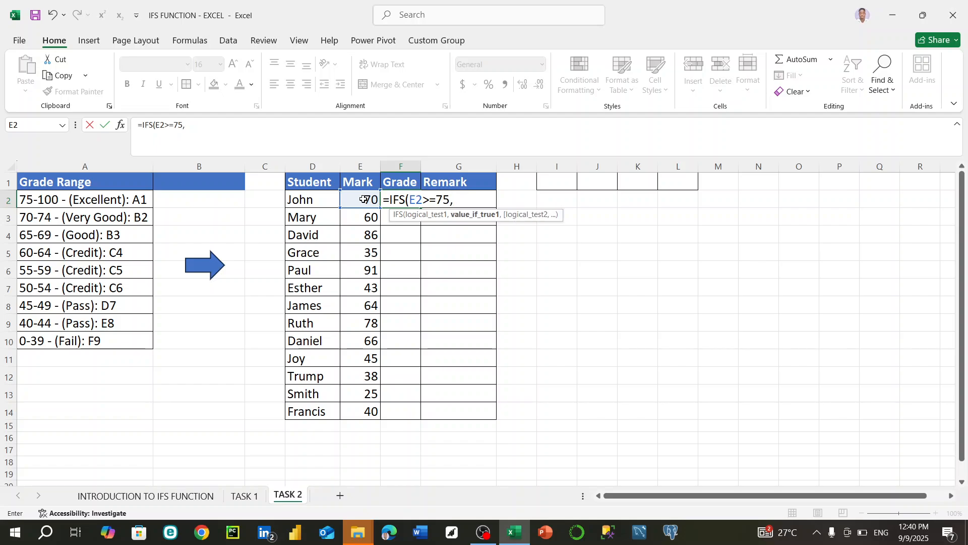
type(" \"A1\",")
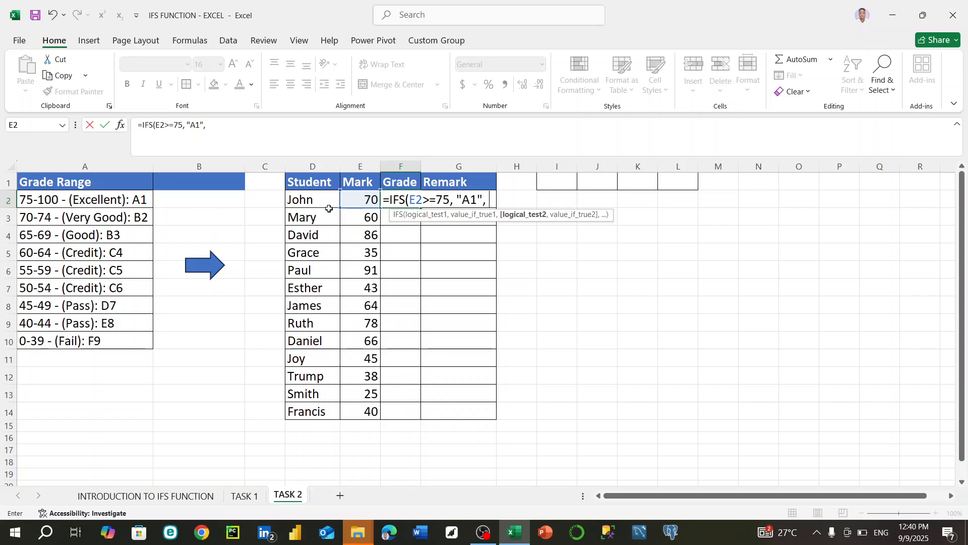
Add two conditions to the F2 formula: E2>=70 returning "B2" and E2>=65 returning "B3"
left_click(364, 201)
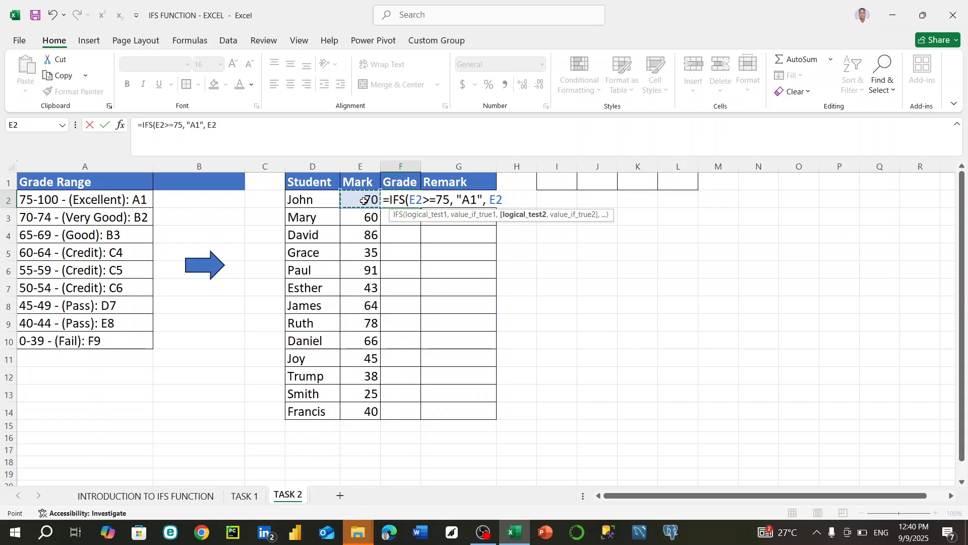
type(">=70,")
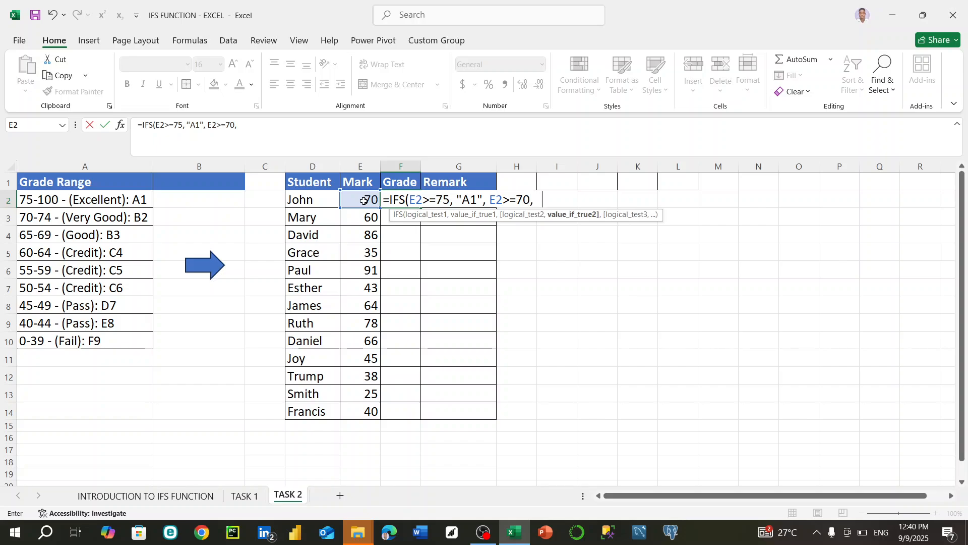
type(" \"B2\",")
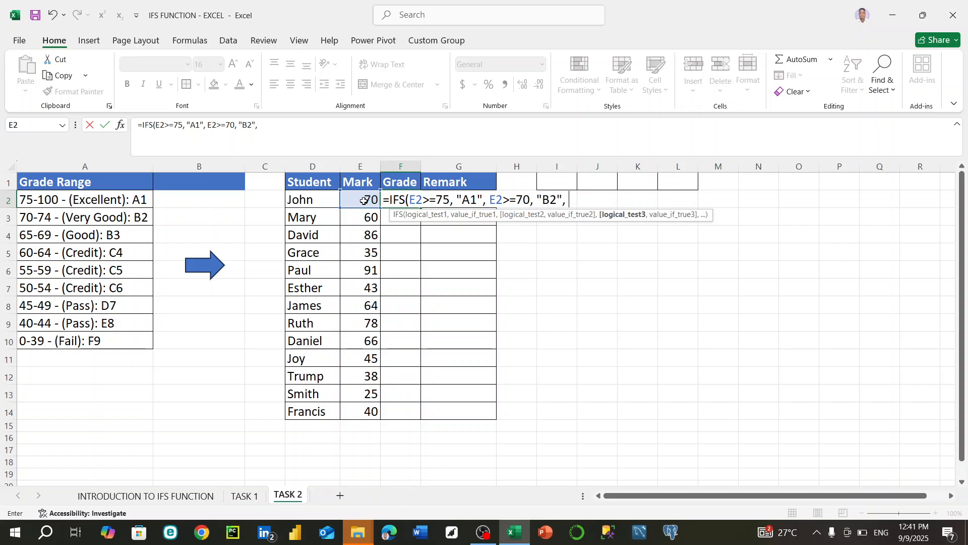
left_click(358, 200)
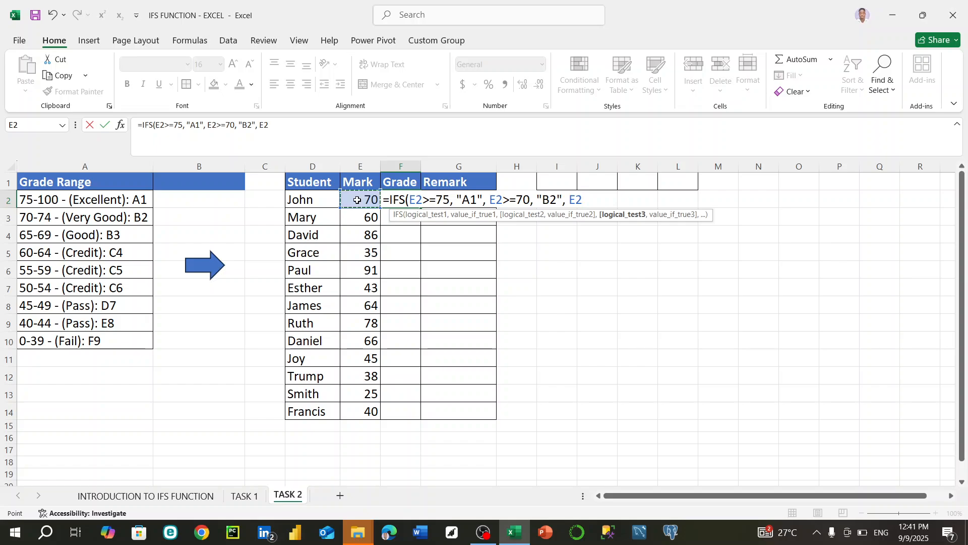
type(">=65, \"")
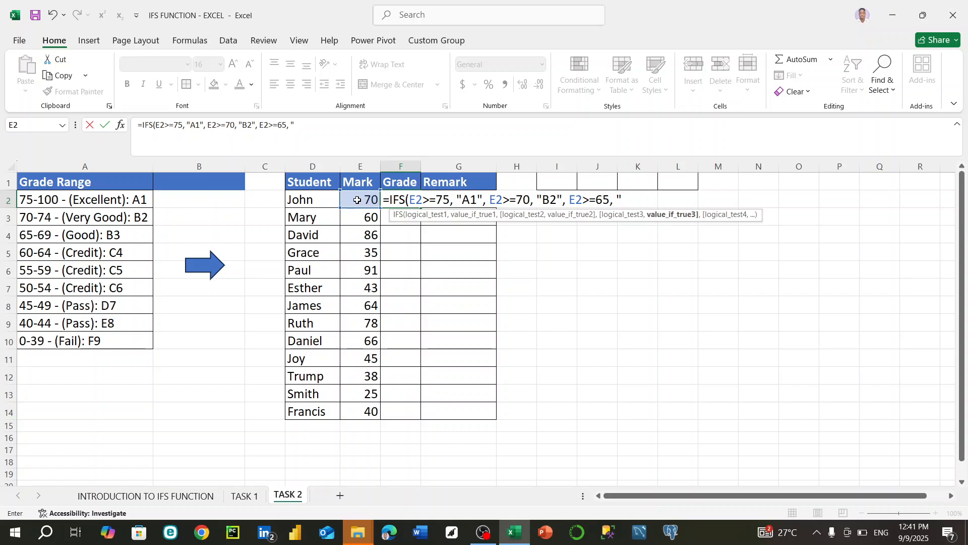
type("B3\",")
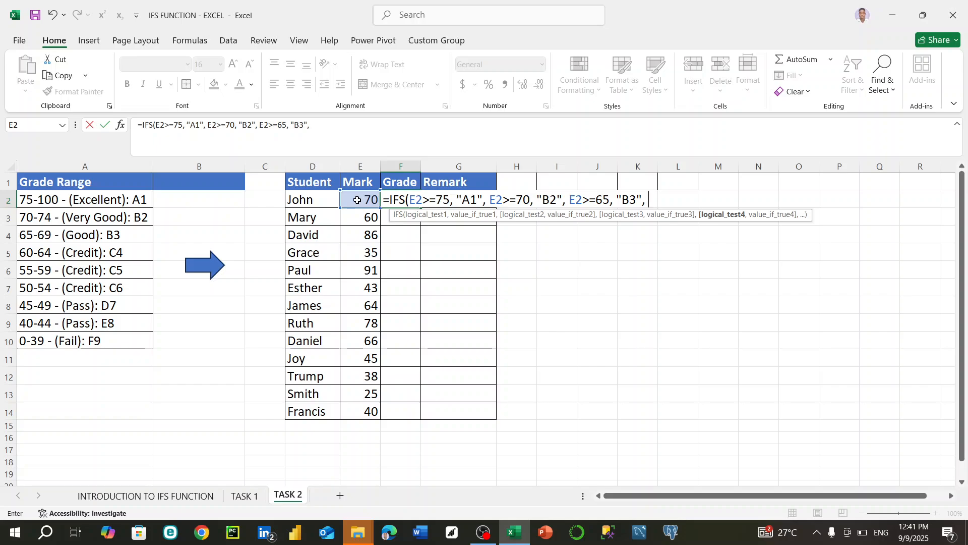
Extend the F2 formula with E2>=60 returning "C4" and E2>=55 returning "C5"
left_click(357, 200)
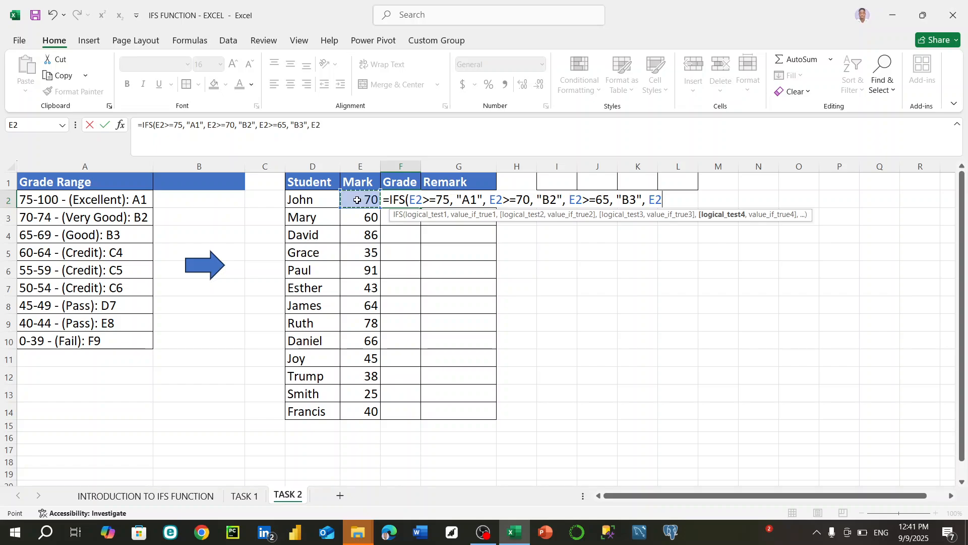
type(">=60")
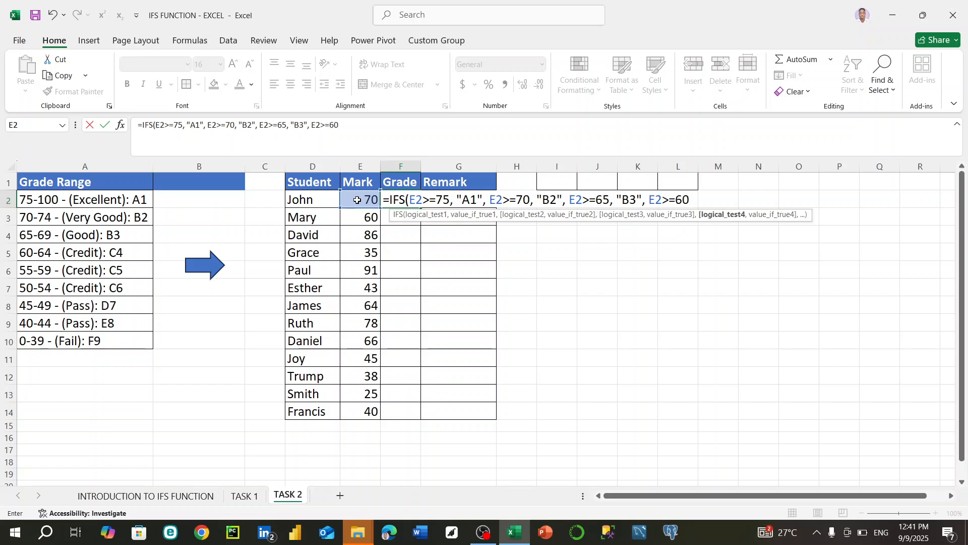
type(", \"")
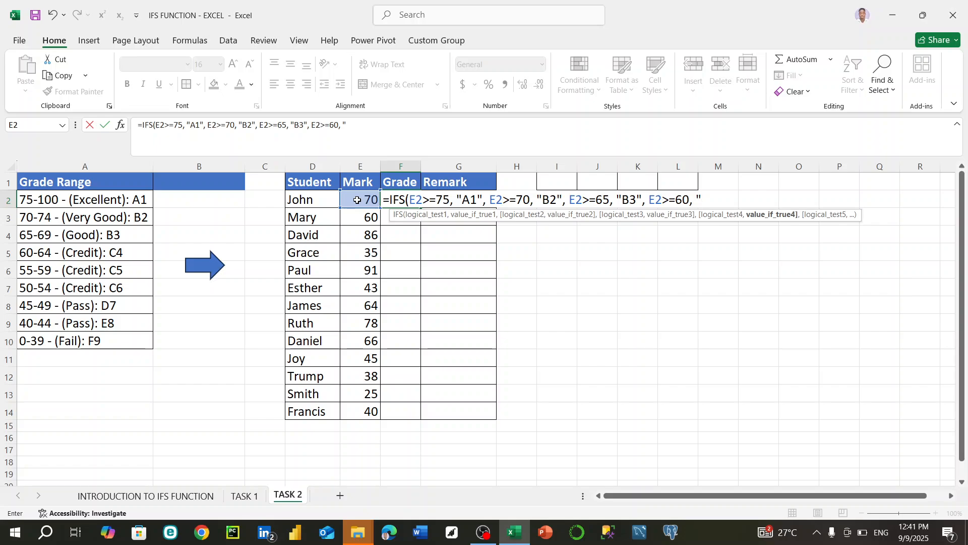
type("C4\",")
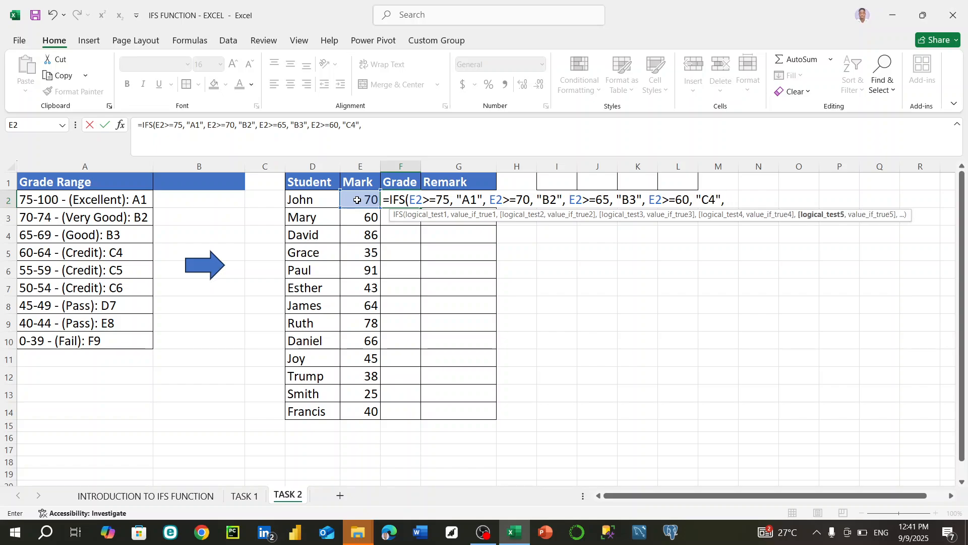
left_click(357, 200)
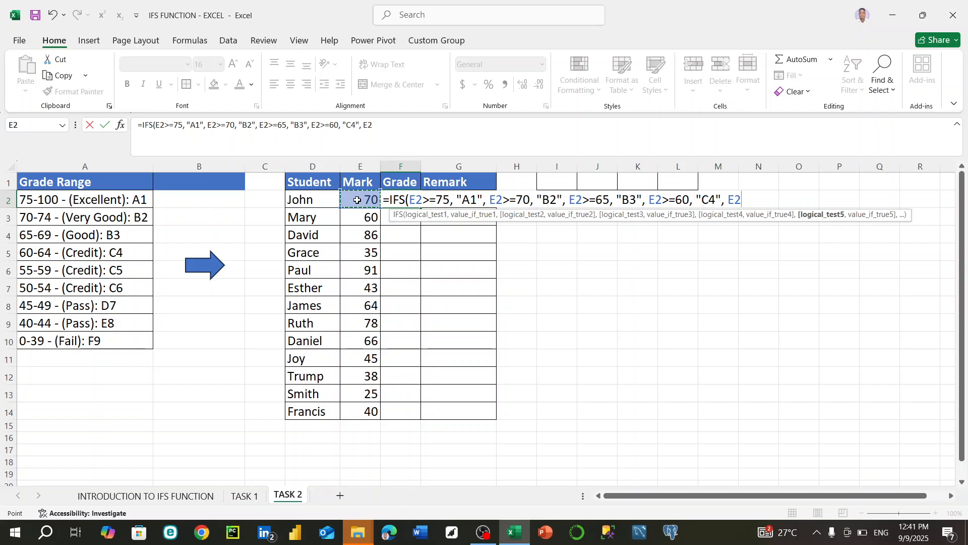
type(">=55,")
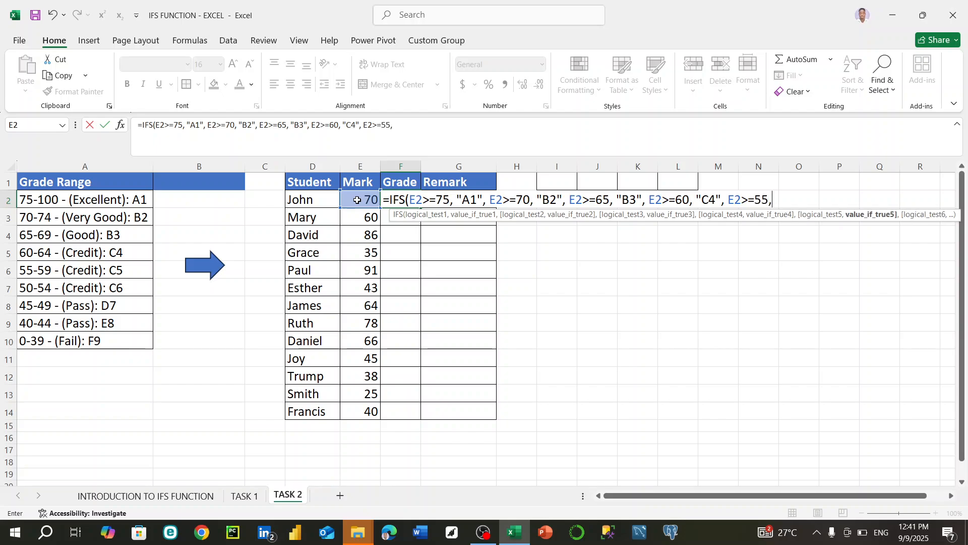
type(" \"C5\",")
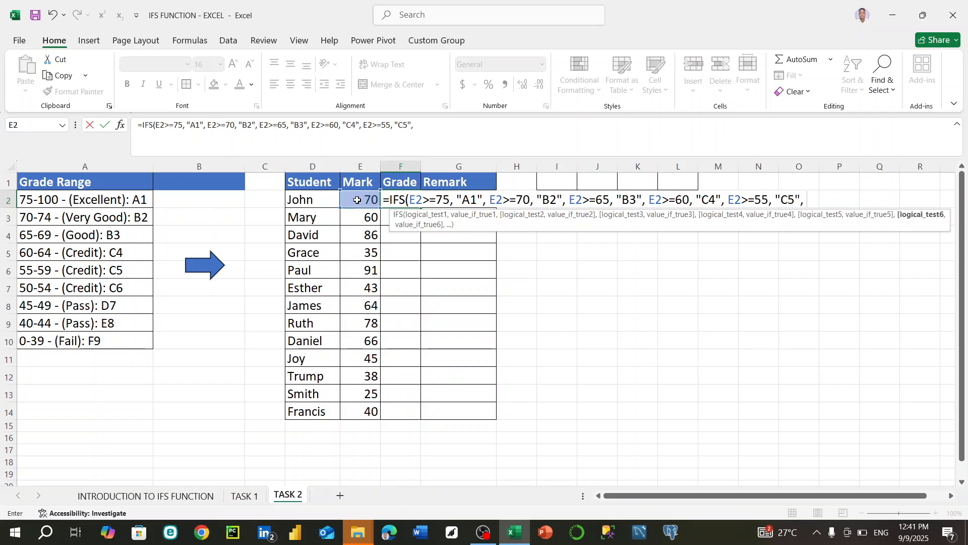
Continue the F2 formula with E2>=50 returning "C6" and E2>=45 returning "D7"
left_click(357, 200)
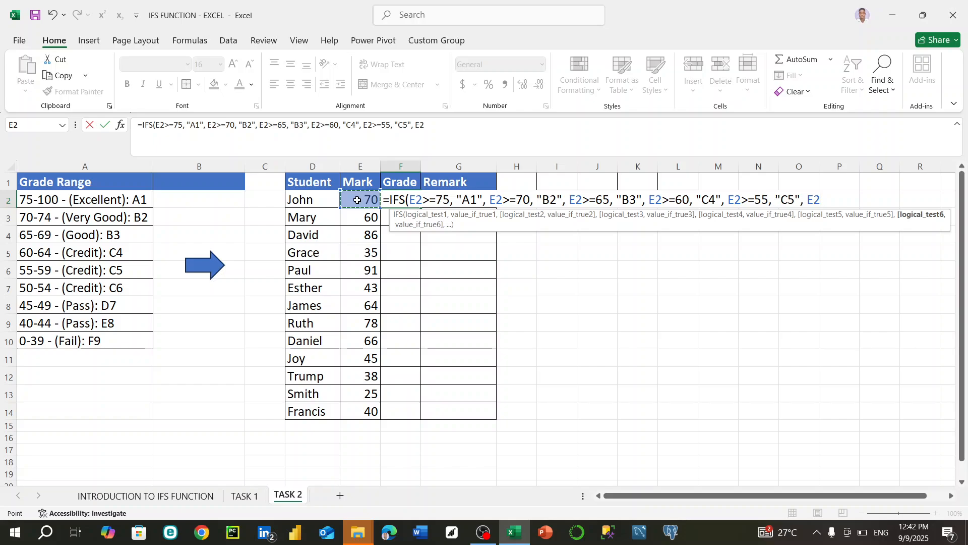
type(">=50,")
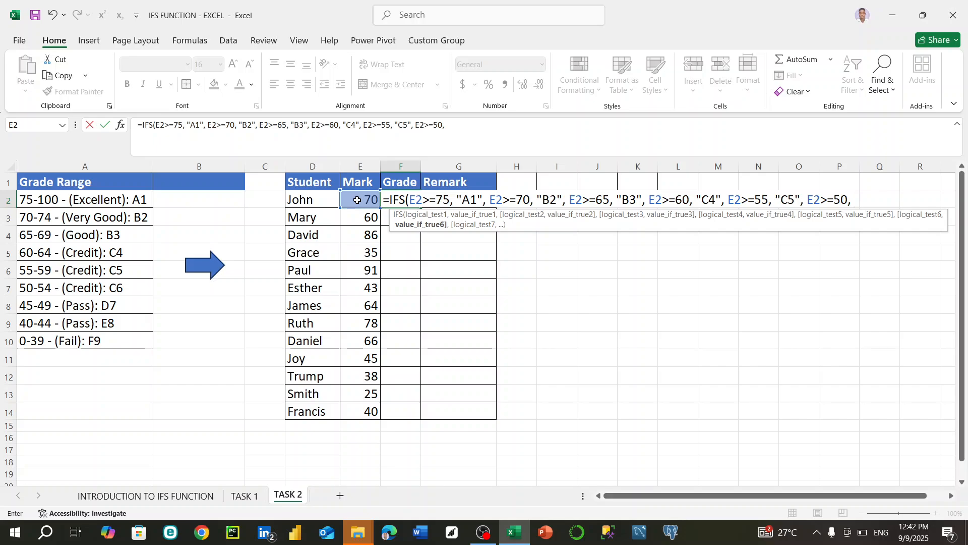
type(" \"C6\",")
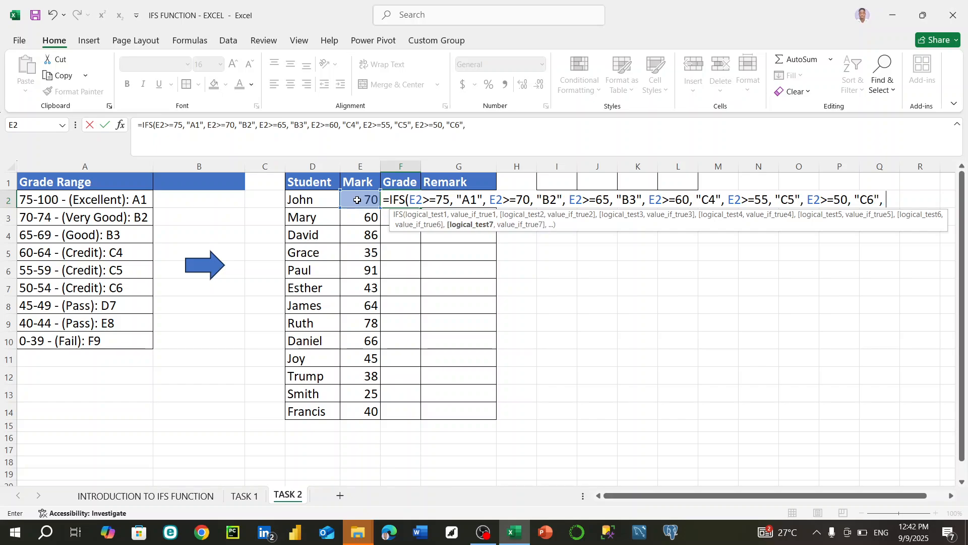
left_click(357, 201)
type(">=45, ")
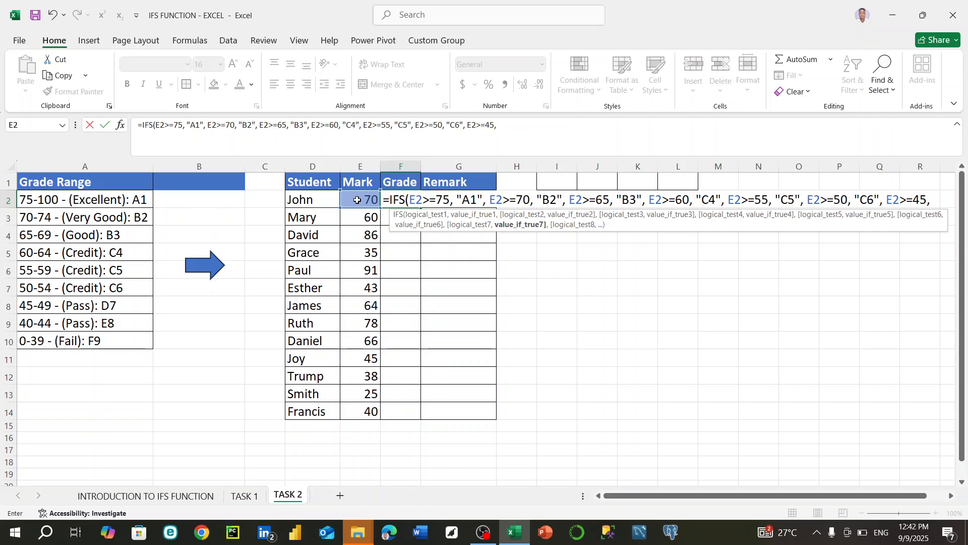
type("\"D7\",")
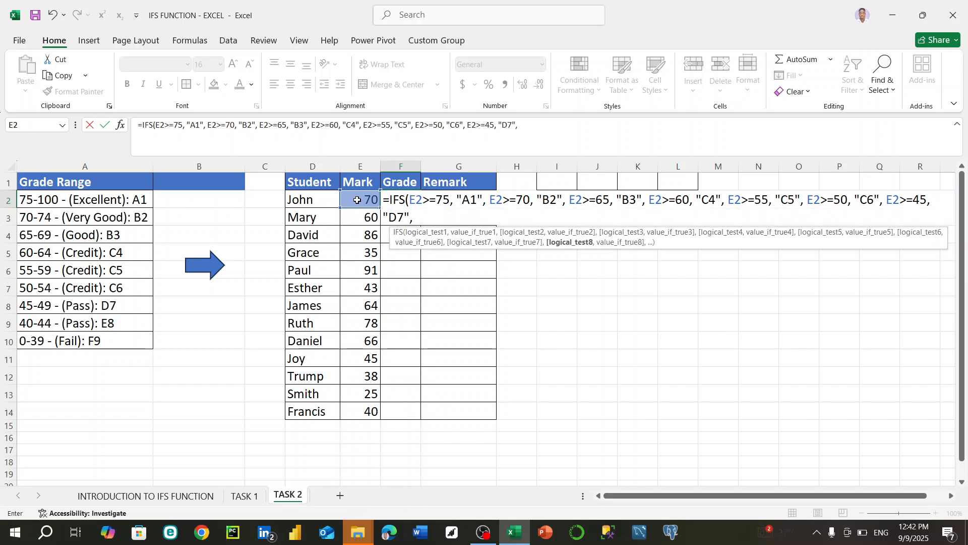
Complete the F2 formula with E2>=40 returning "E8" and E2>=0 returning "F9", and close the parenthesis
left_click(357, 200)
type(">=40")
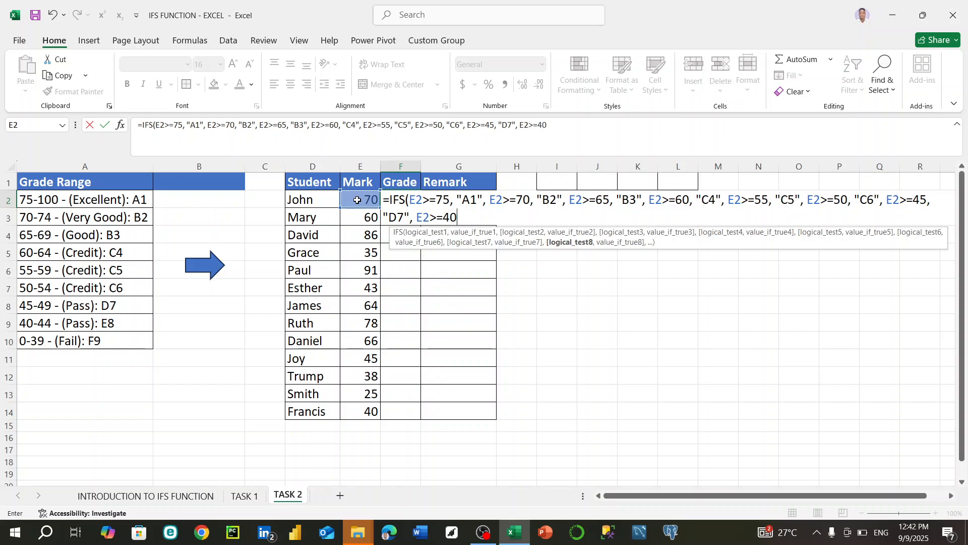
type(", \"")
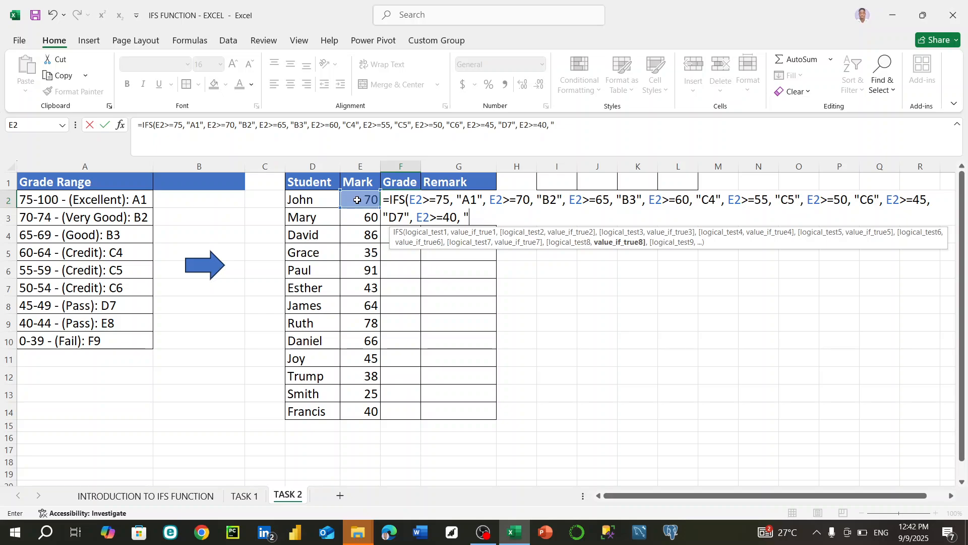
type("E8\",")
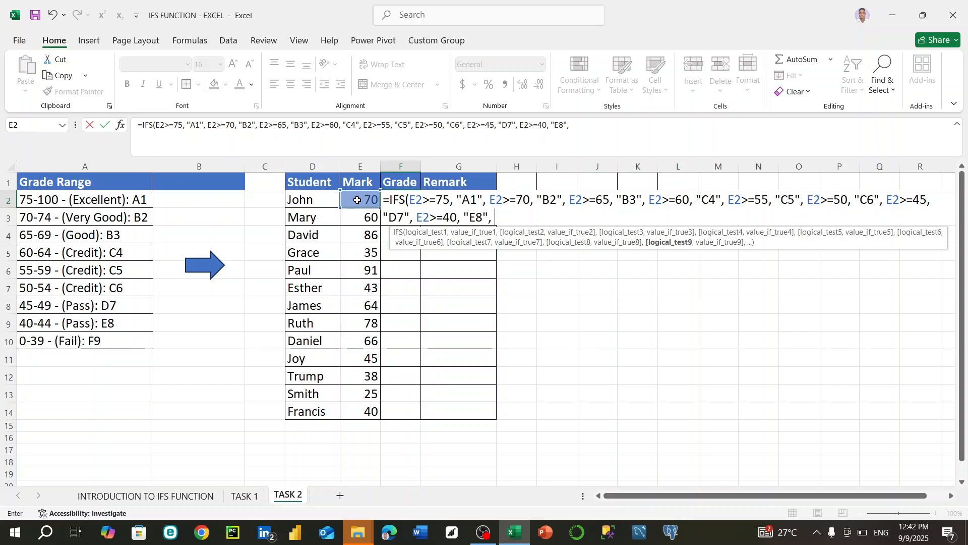
left_click(357, 200)
type(">=")
type("0")
type(",")
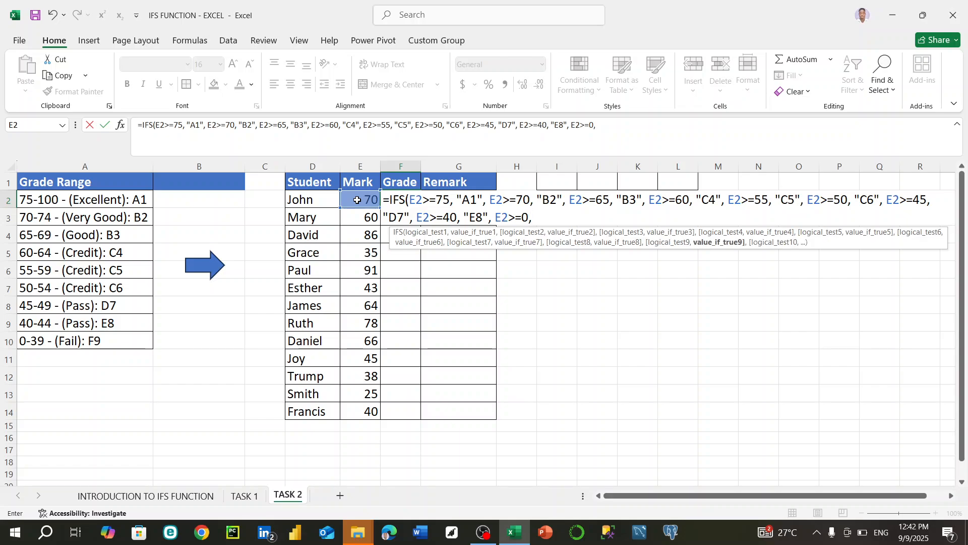
type(" E2>=0,\"F9\")")
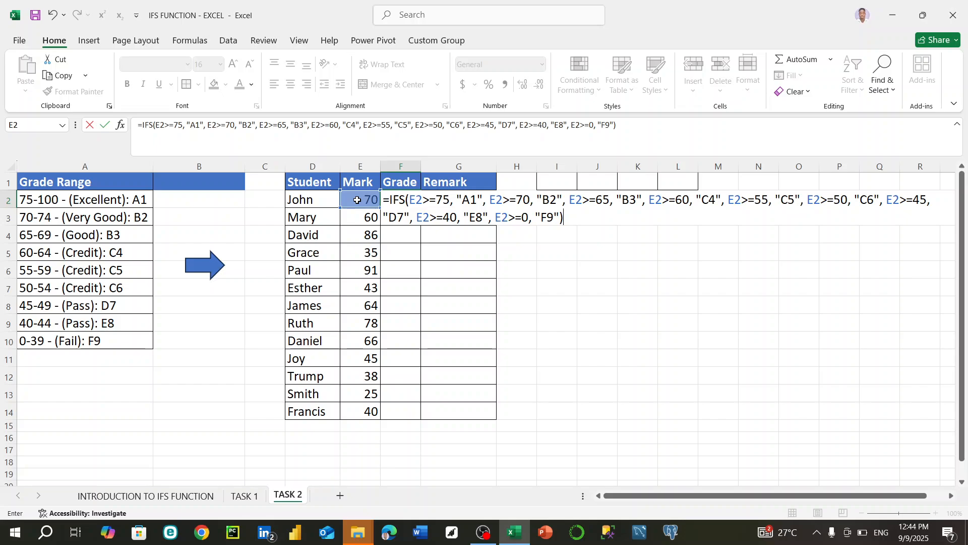
Commit the F2 grade formula and fill it down the Grade column to F14
key("Return")
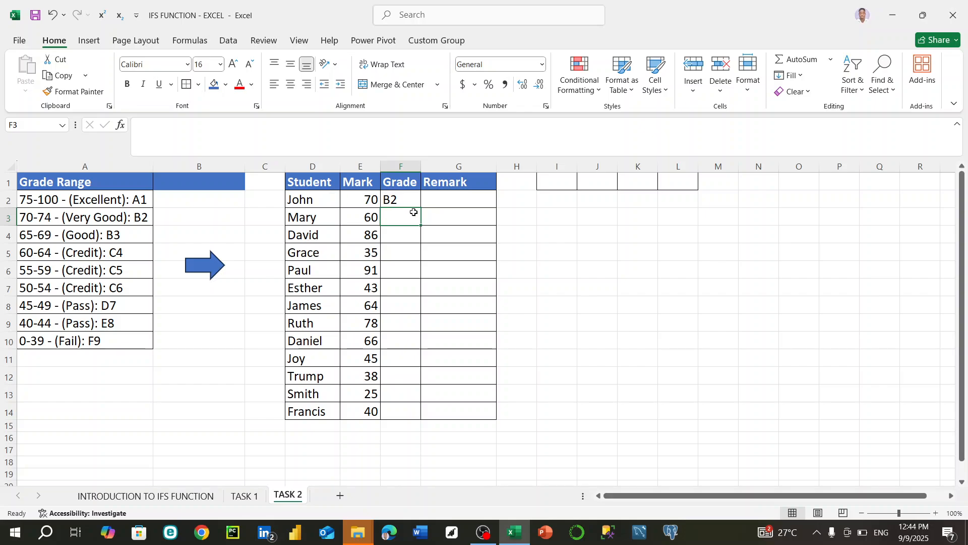
left_click(406, 200)
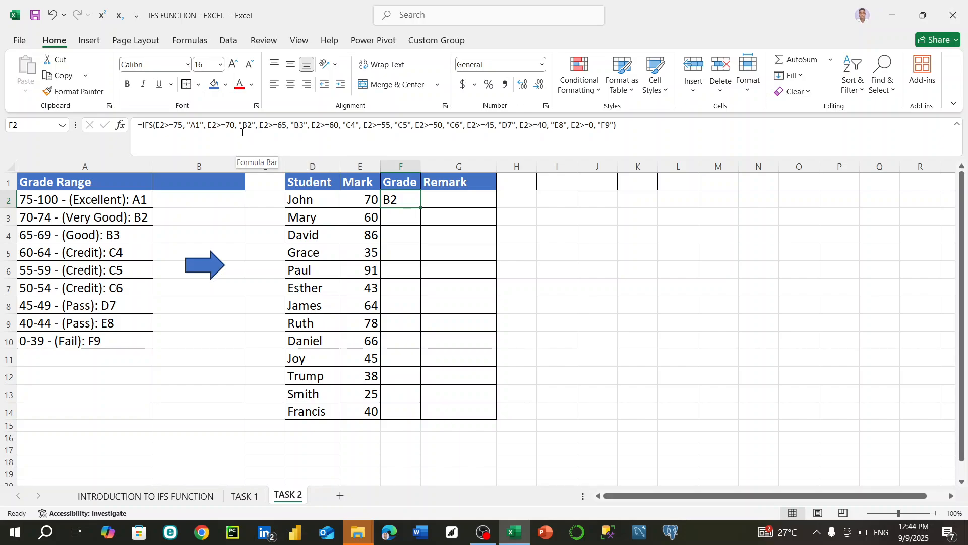
double_click(422, 208)
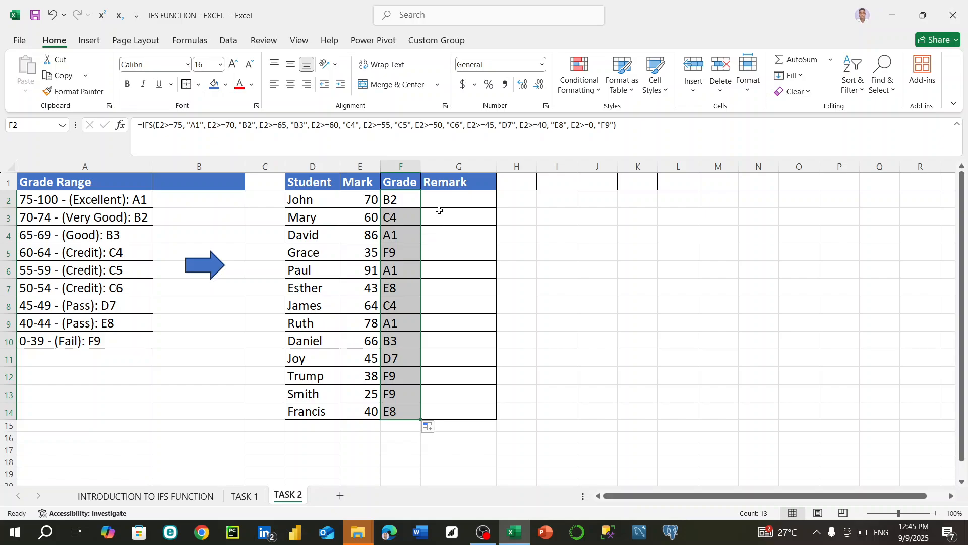
Start an IFS formula in G2 of the Remark column with E2>=75 returning "EXCELLENT"
left_click(457, 199)
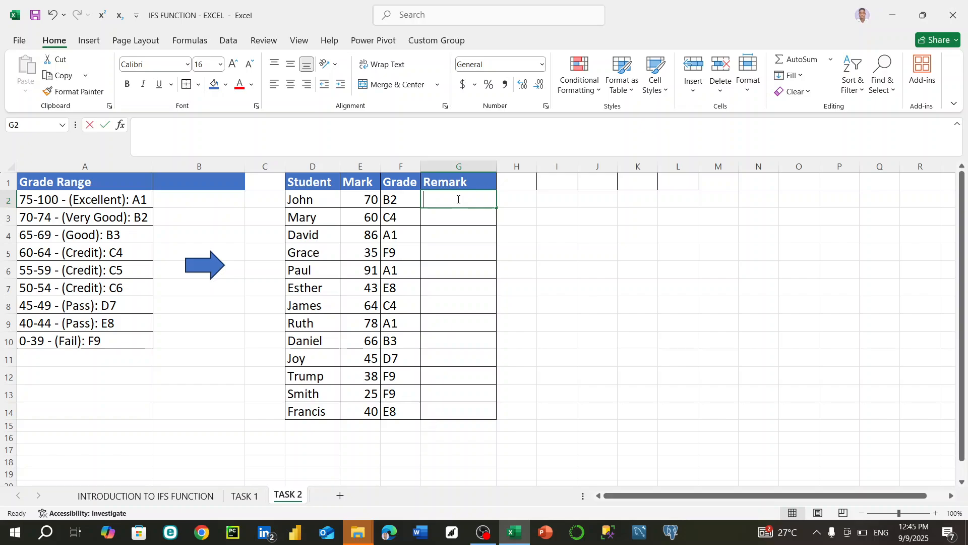
type("=IF")
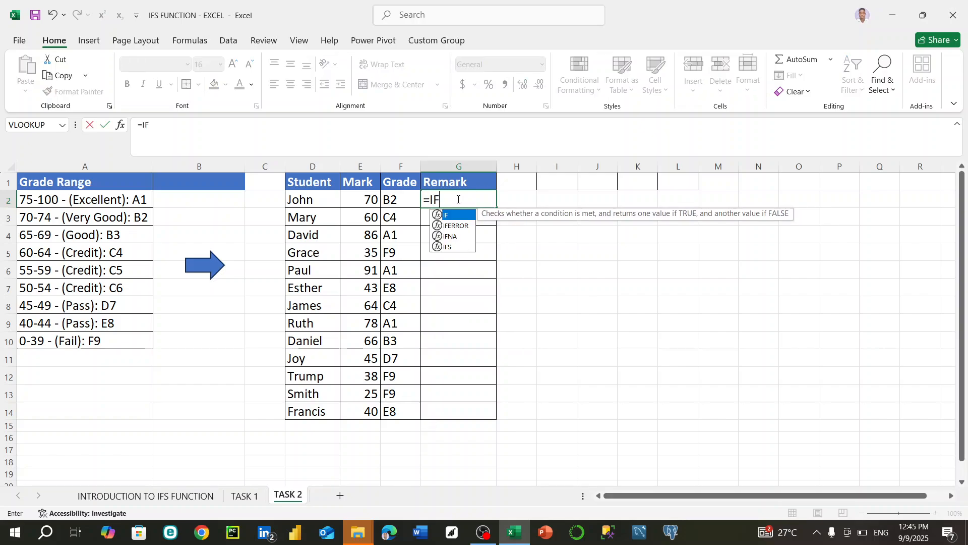
type("S")
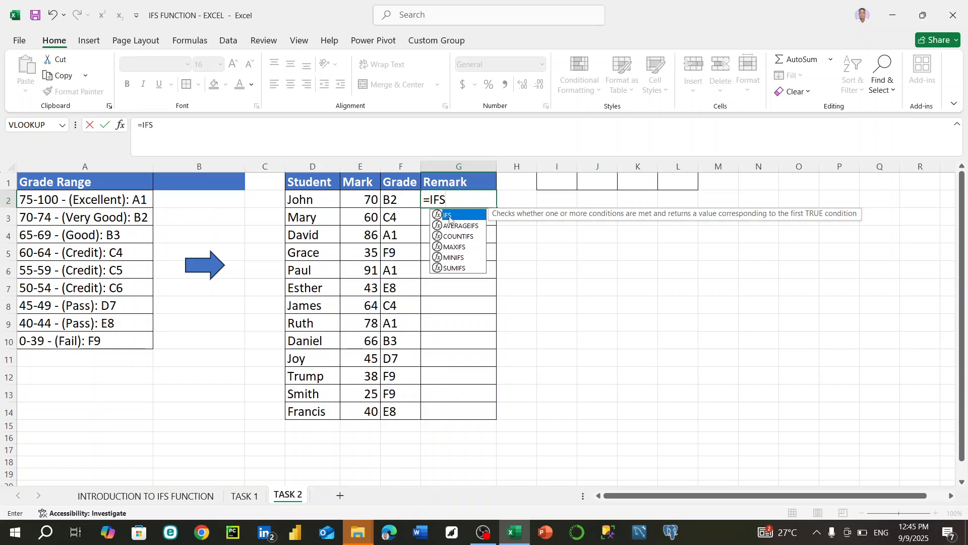
double_click(449, 218)
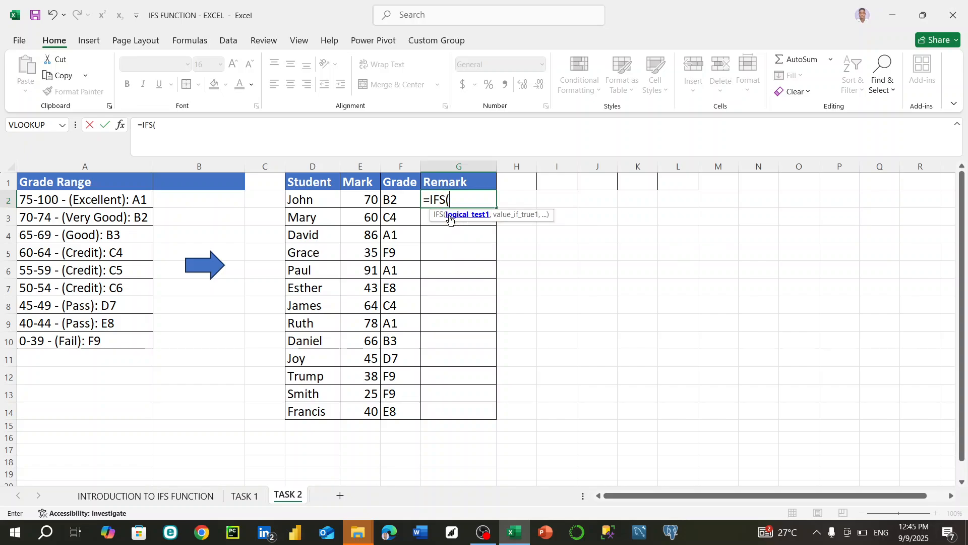
left_click(364, 203)
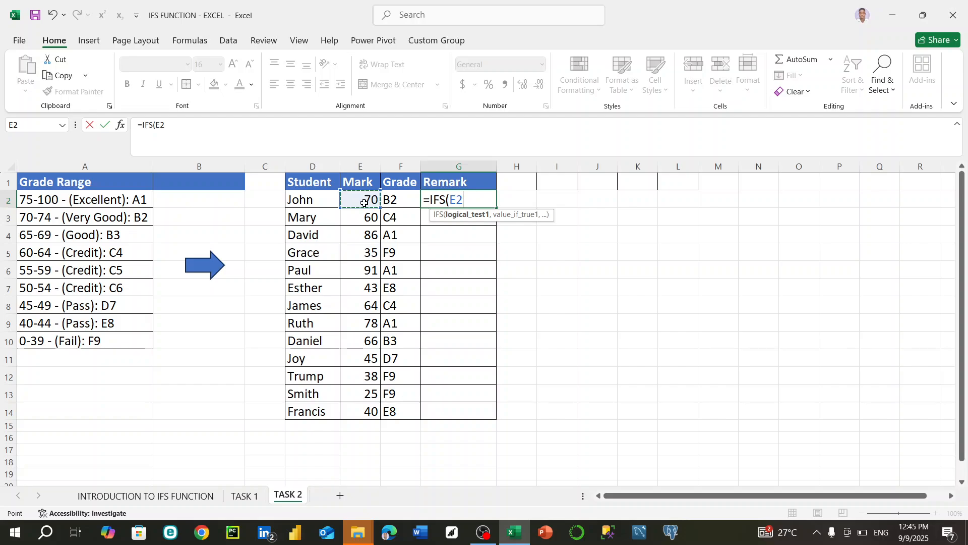
type(">=75, \"")
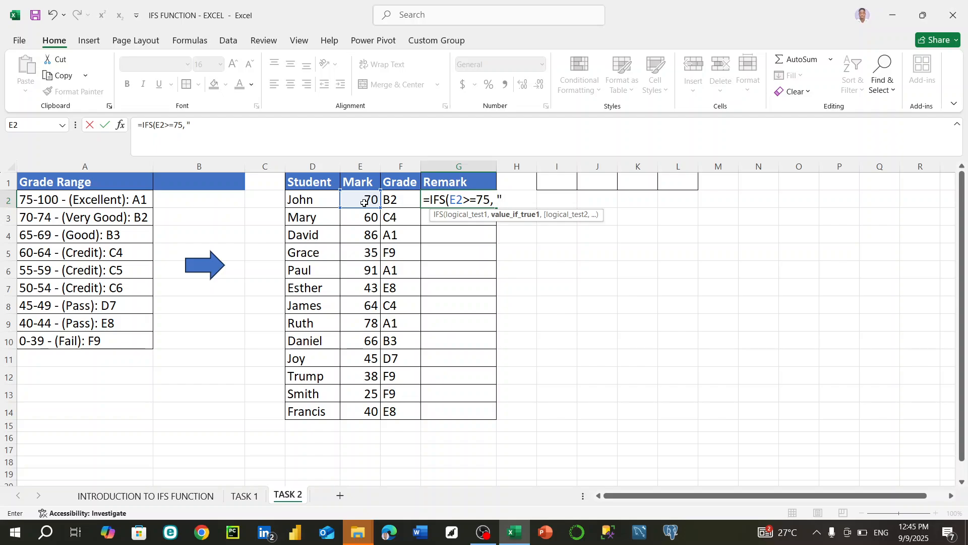
type("EXCELLENT\",")
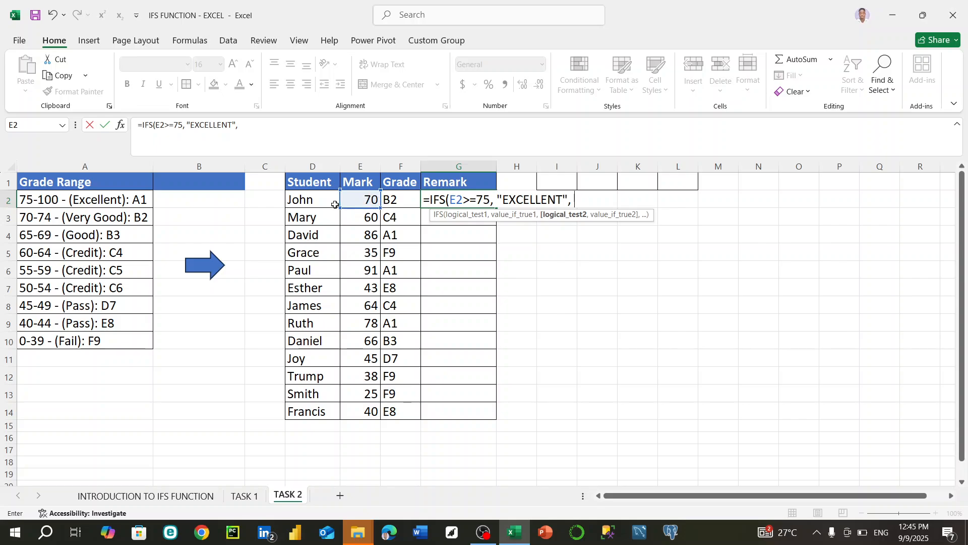
Extend the G2 formula with the condition E2>=70 returning "VERY GOOD"
left_click(360, 202)
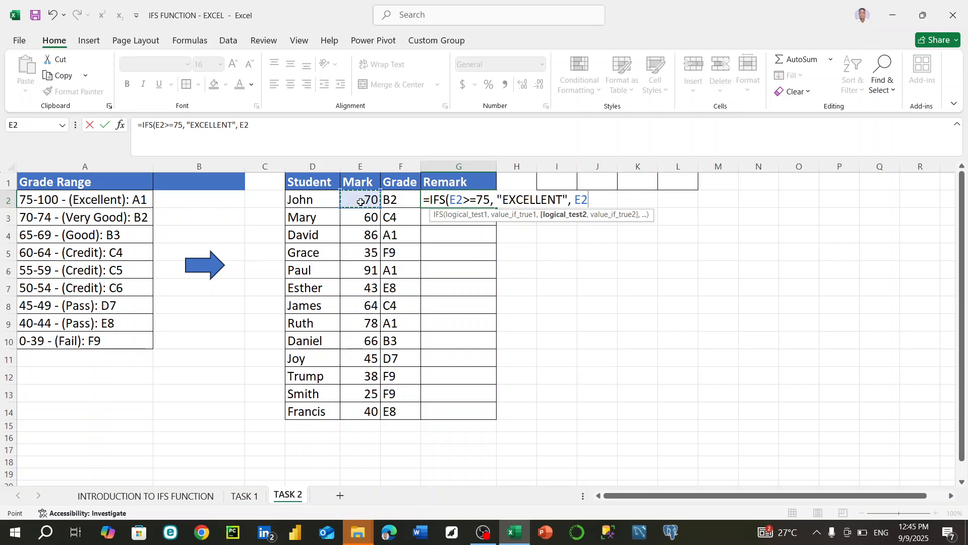
type("\\\\\\.")
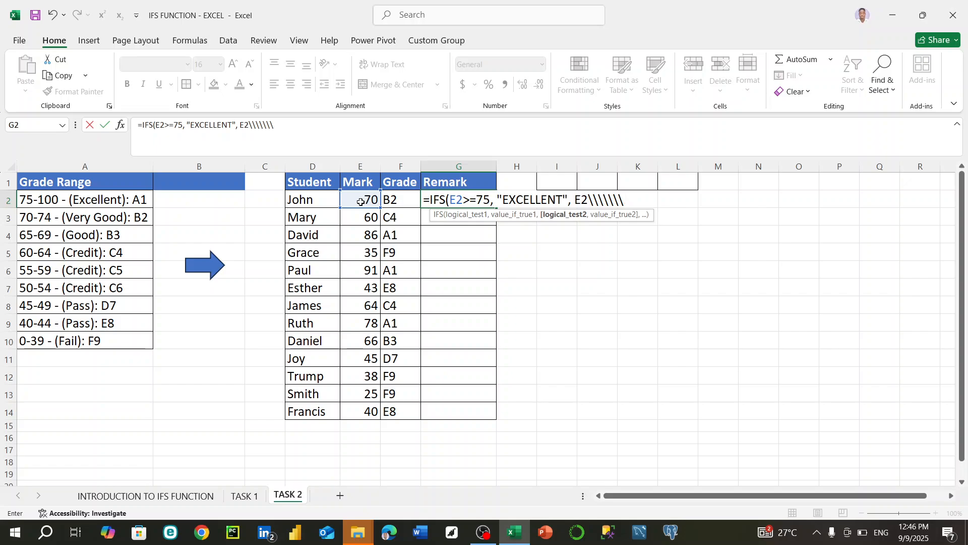
key("BackSpace")
key("BackSpace")
key("BackSpace")
key("BackSpace")
key("BackSpace")
key("BackSpace")
key("BackSpace")
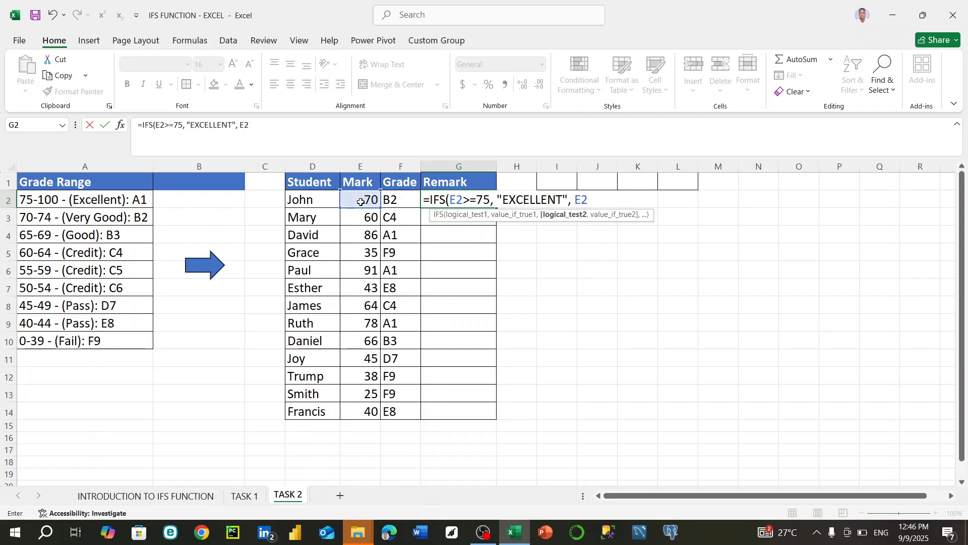
type(">=")
type("70,")
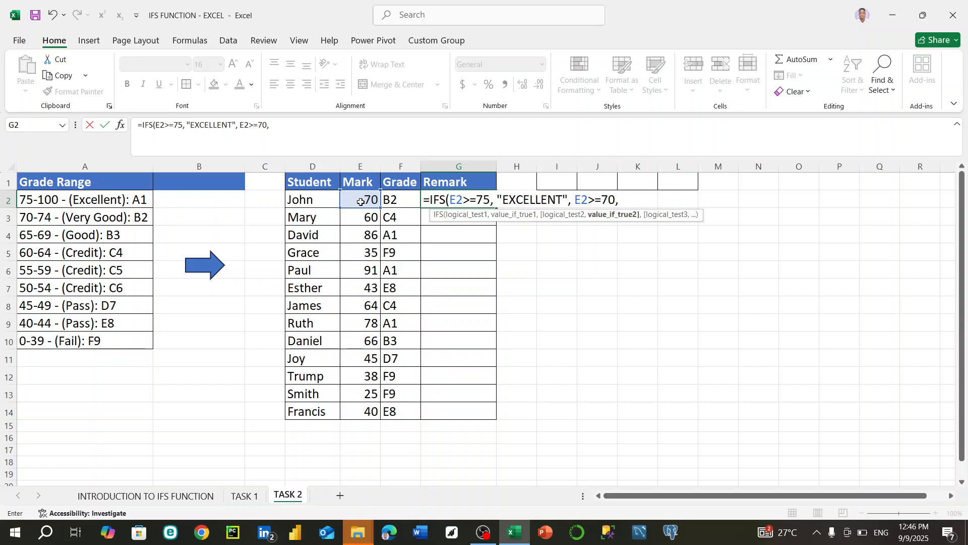
type(" \"VERY GOOD\"")
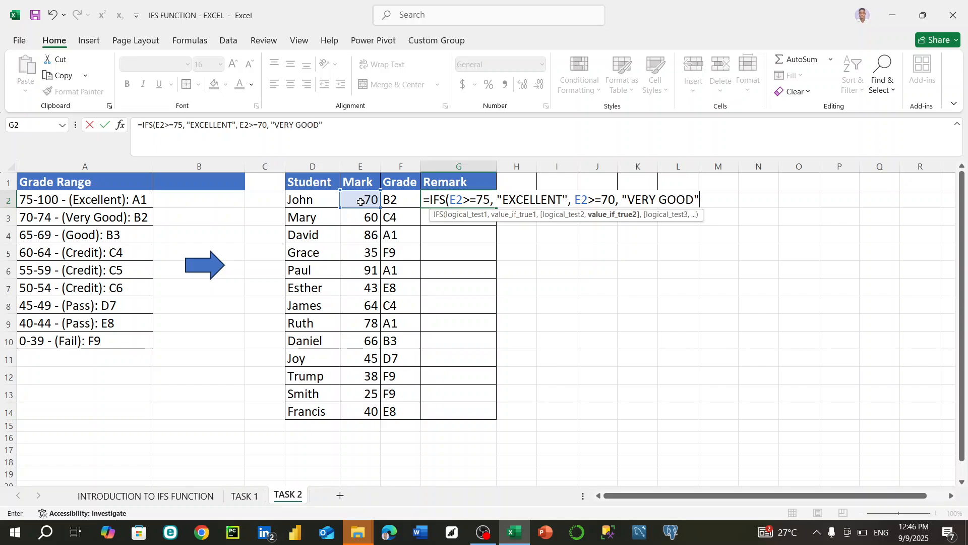
type(",")
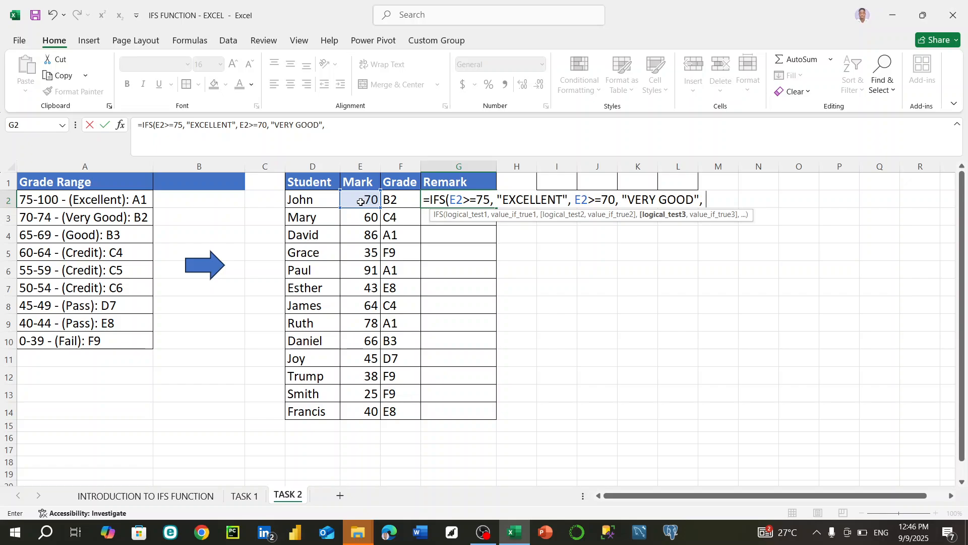
Continue the G2 formula with E2>=65 returning "GOOD" and E2>=60 returning "CREDIT"
left_click(361, 202)
type(">")
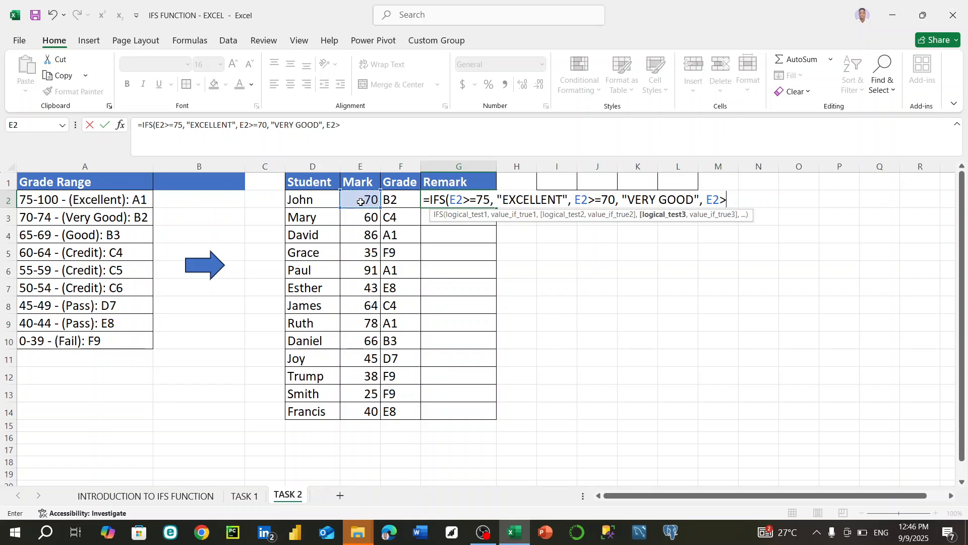
type("=65, \"")
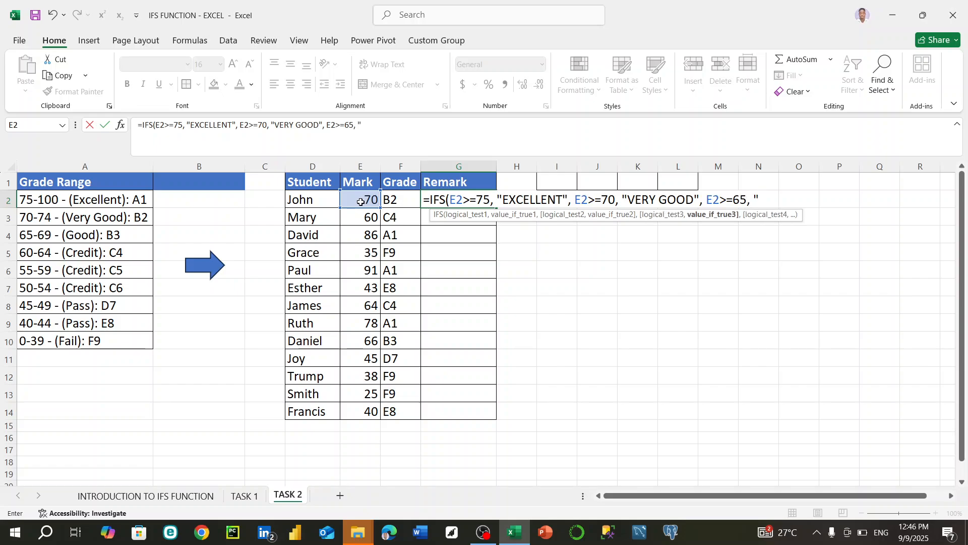
type("GOOD\",")
left_click(361, 201)
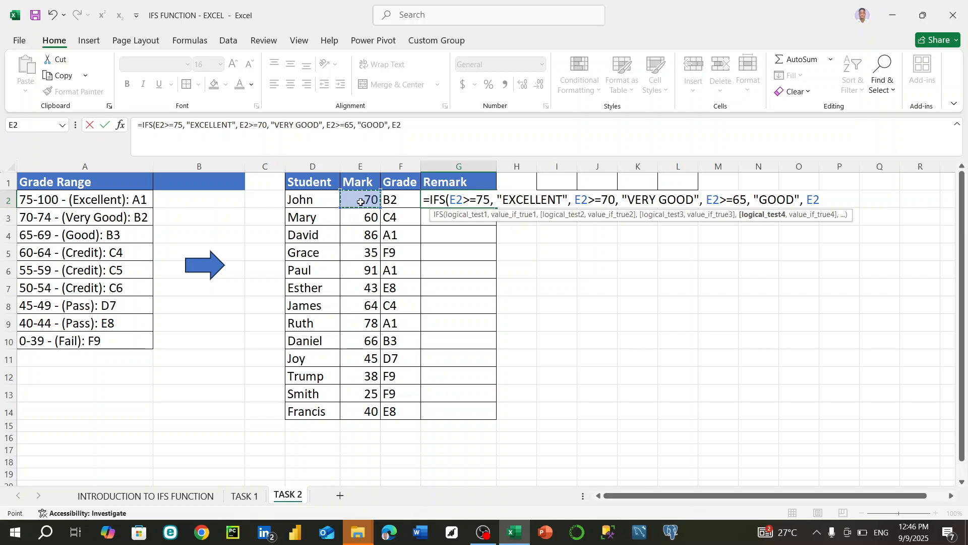
type(">=60, \"")
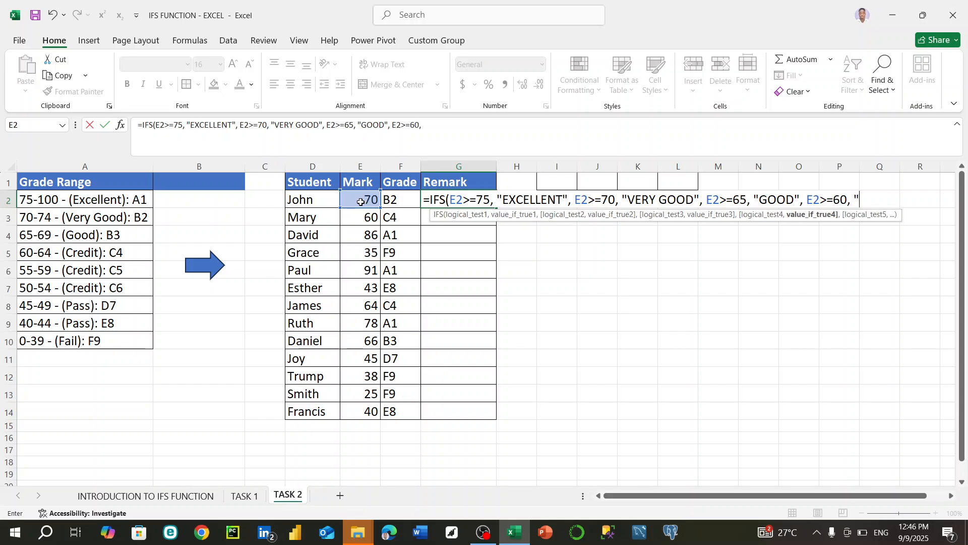
type("CREDIT\",")
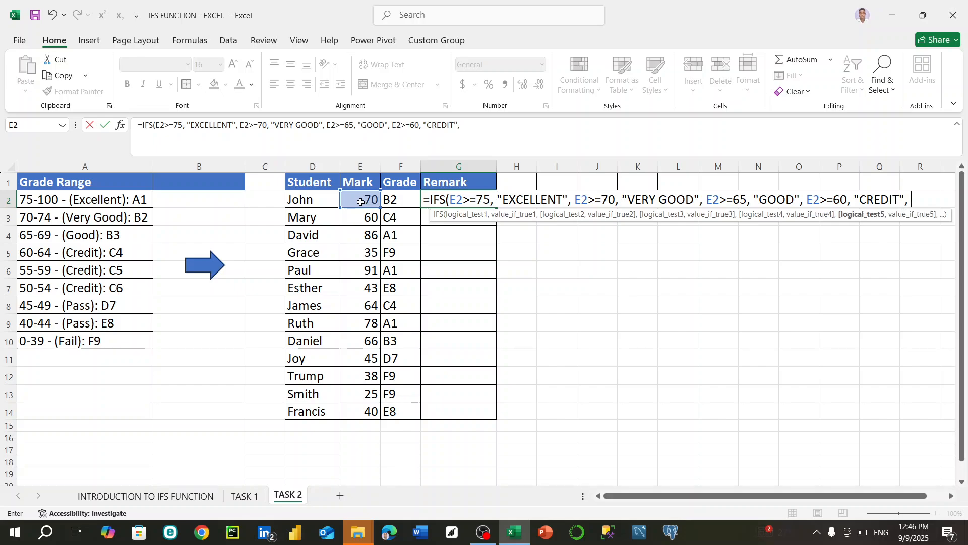
Add E2>=55 and E2>=50 to the G2 formula, each returning "CREDIT"
left_click(360, 202)
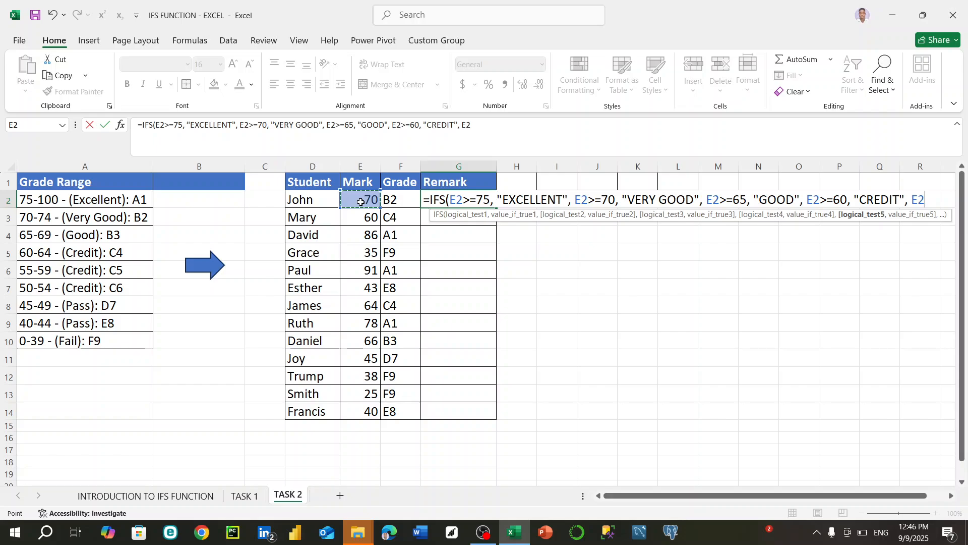
type(">=")
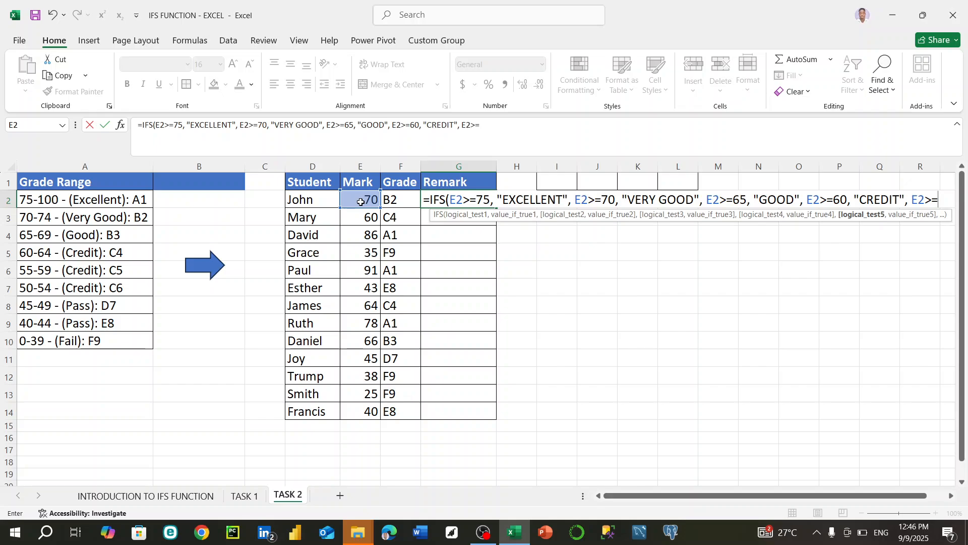
type("55, ")
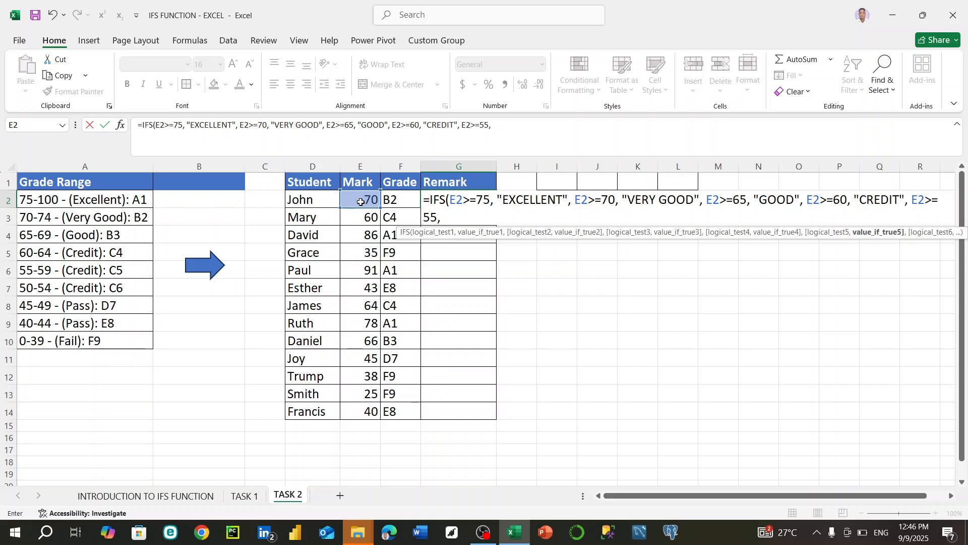
type("\"CREDIT\",")
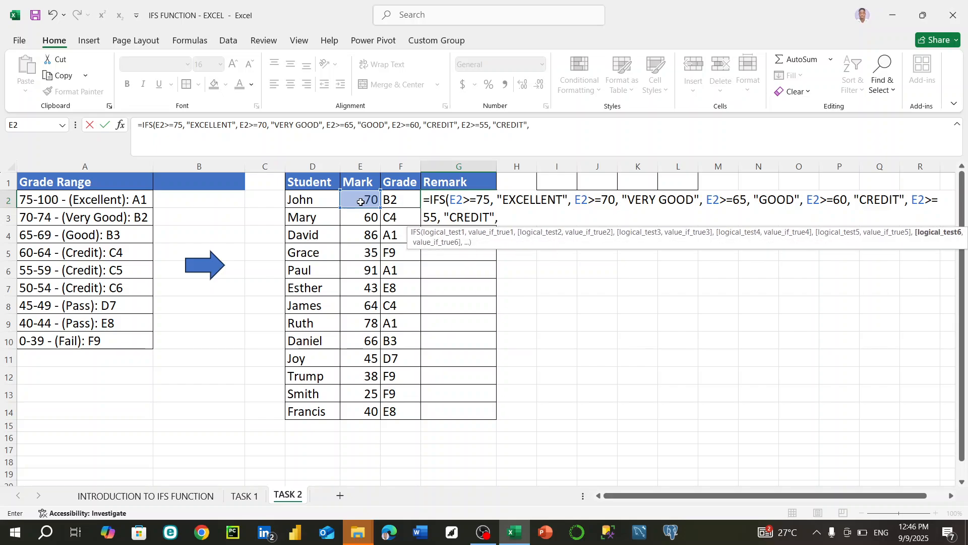
left_click(361, 202)
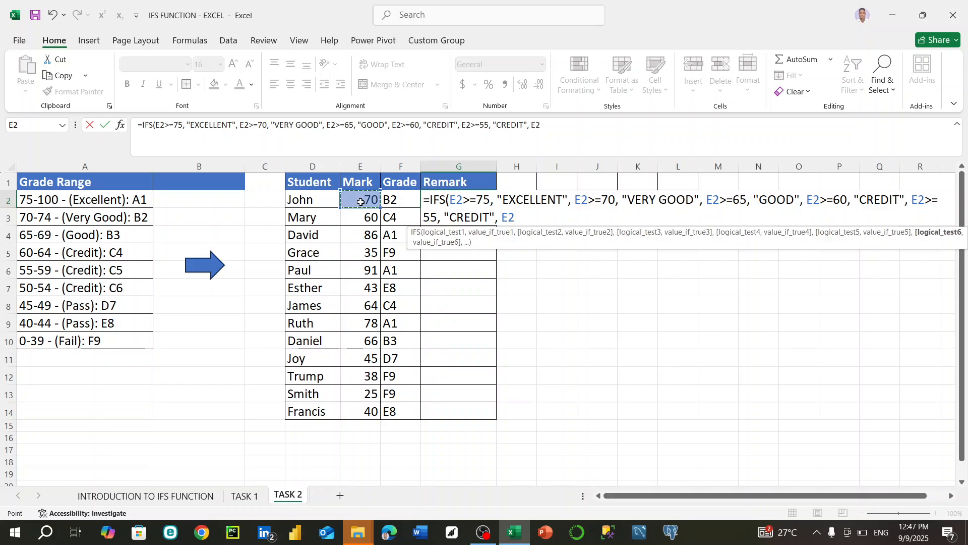
type(">=")
type("50")
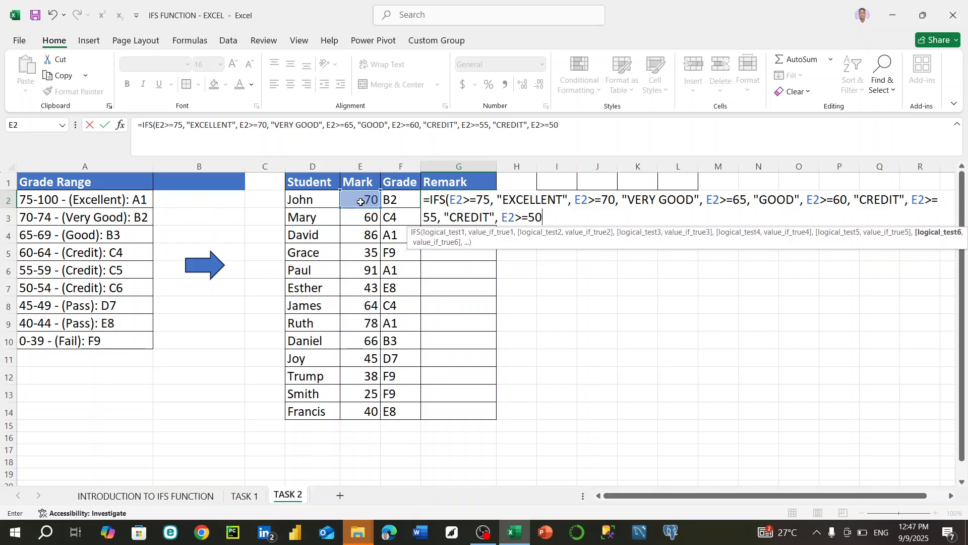
type(",")
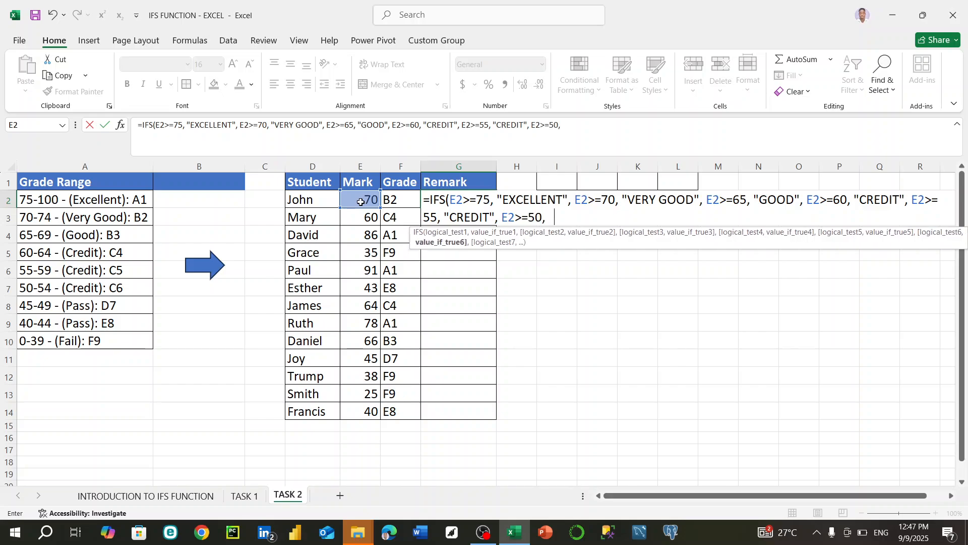
type(" \"CREDIT\" ")
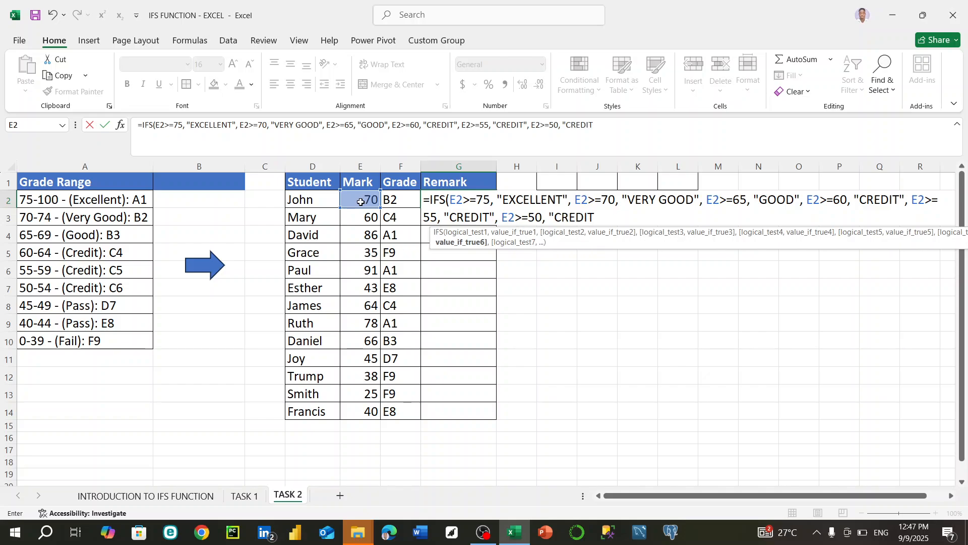
type(",")
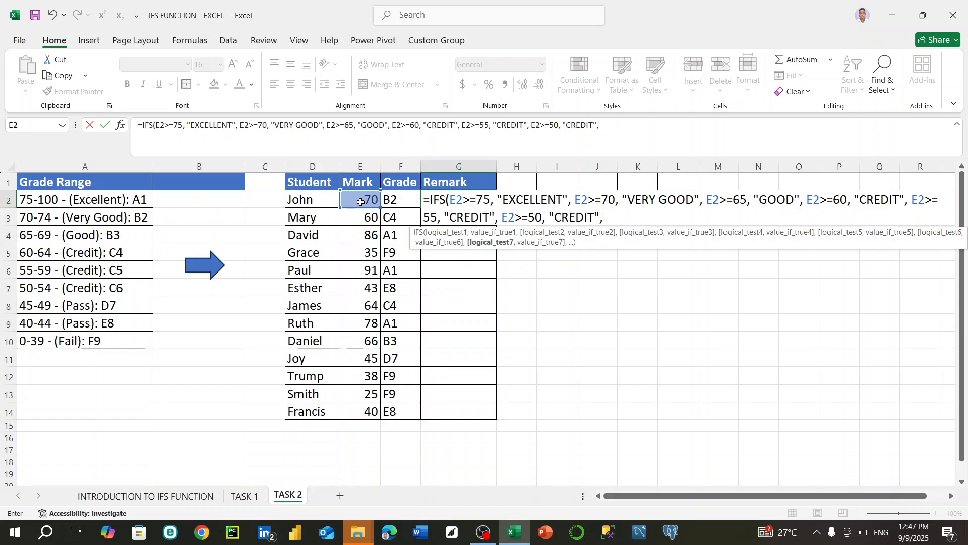
Add E2>=45 and E2>=40 to the G2 formula, each returning "PASS"
left_click(360, 201)
type(">=")
type("45, ")
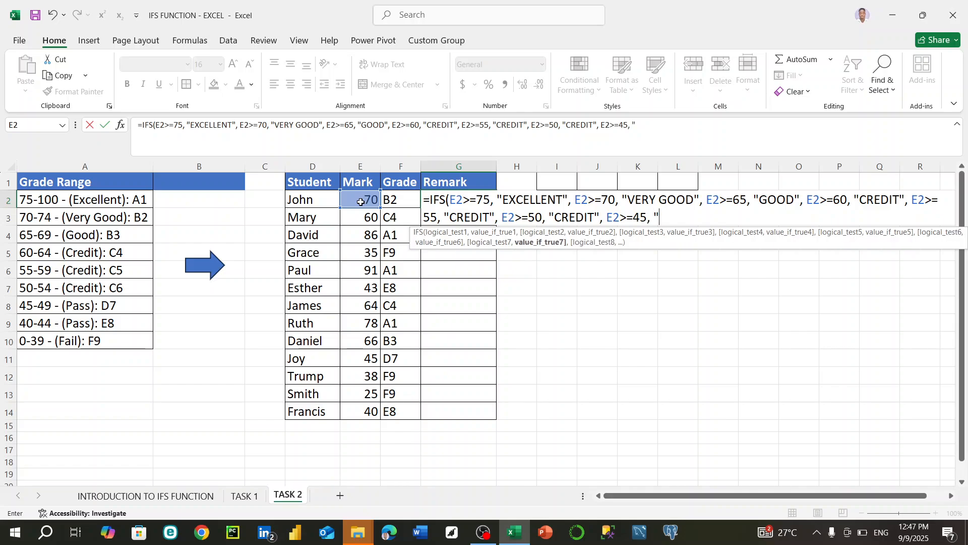
type("\"PASS")
type("\",")
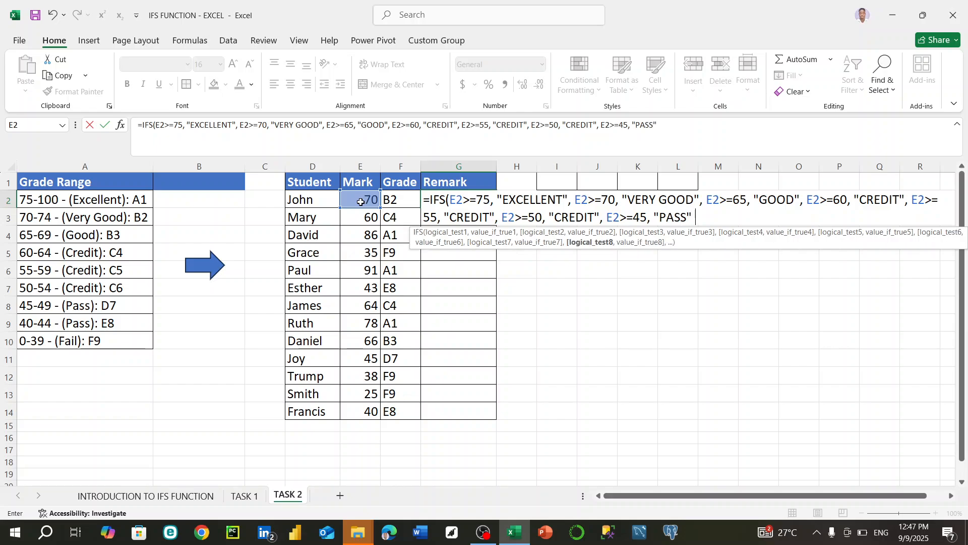
left_click(360, 202)
type(">=40, \"PAS")
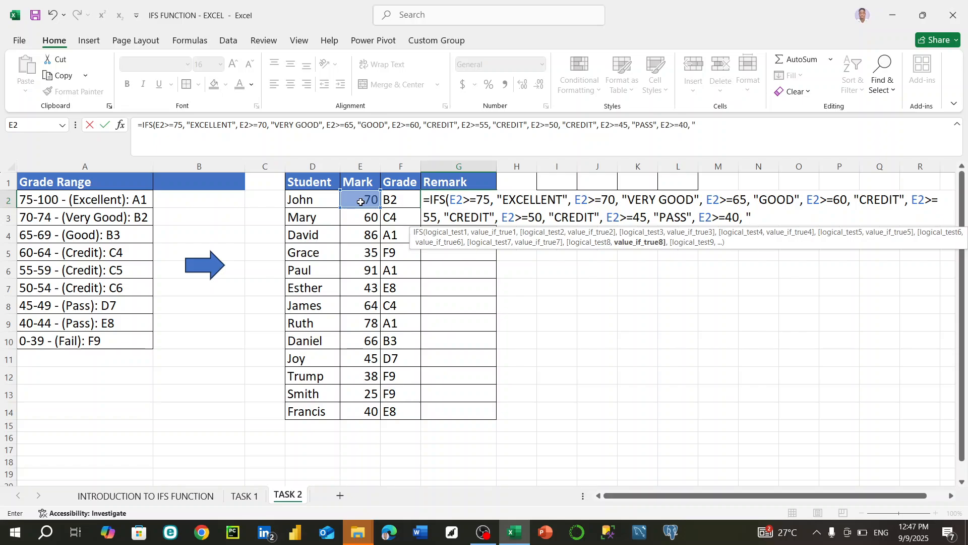
type("S\",")
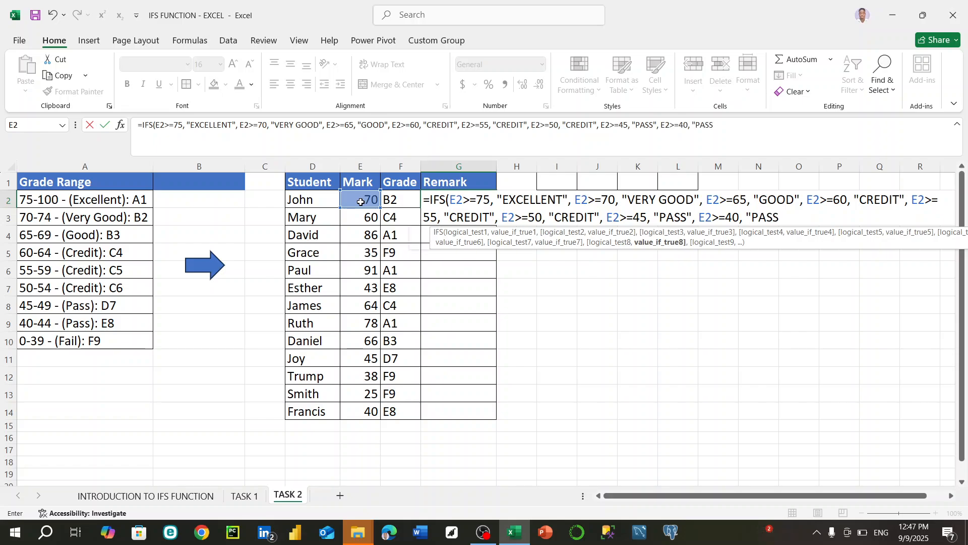
Complete the G2 formula with E2>=0 returning "FAIL", and close the parenthesis
left_click(360, 202)
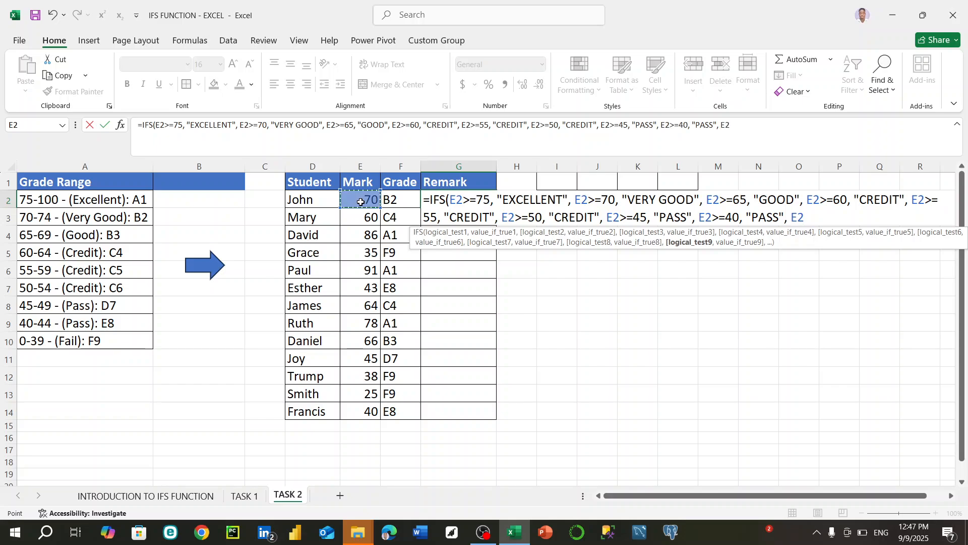
type(">=")
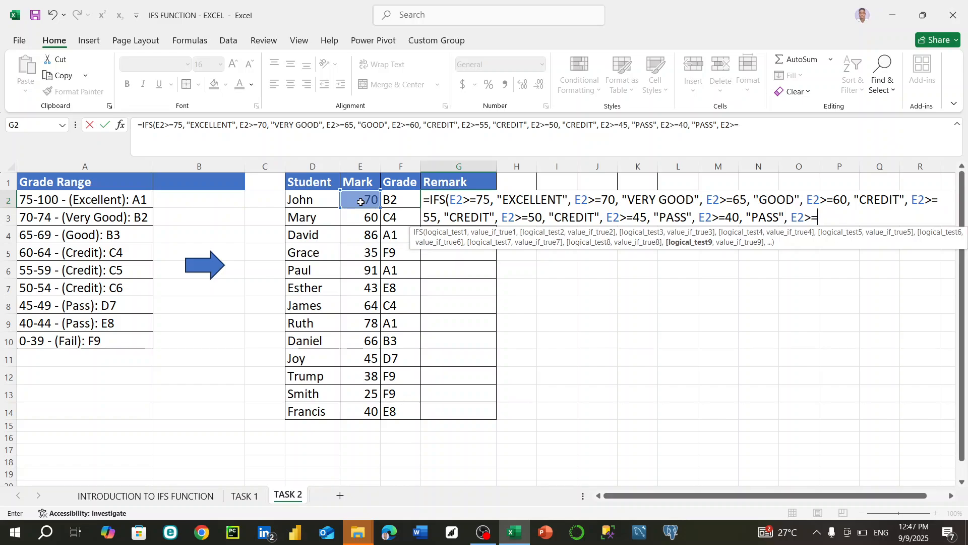
type("0, \"")
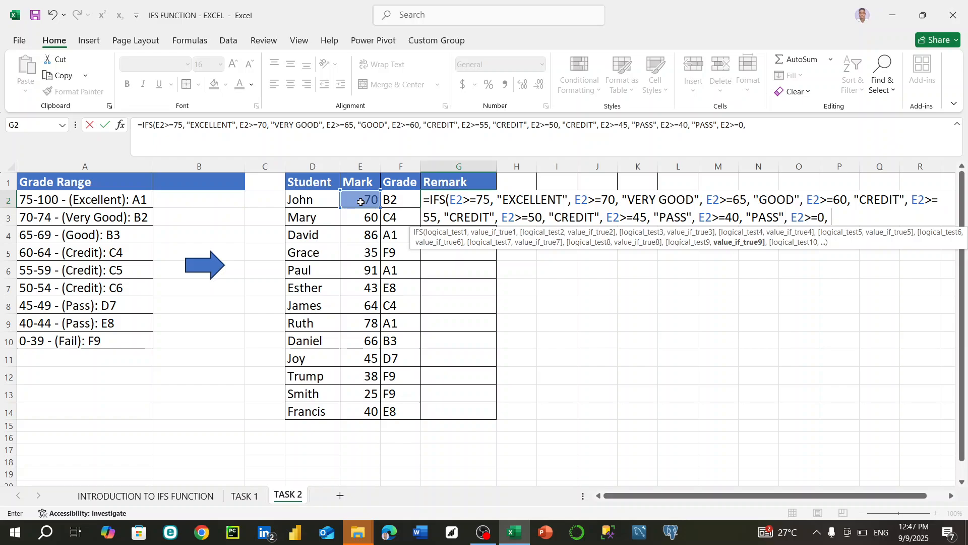
type("FAIL\")")
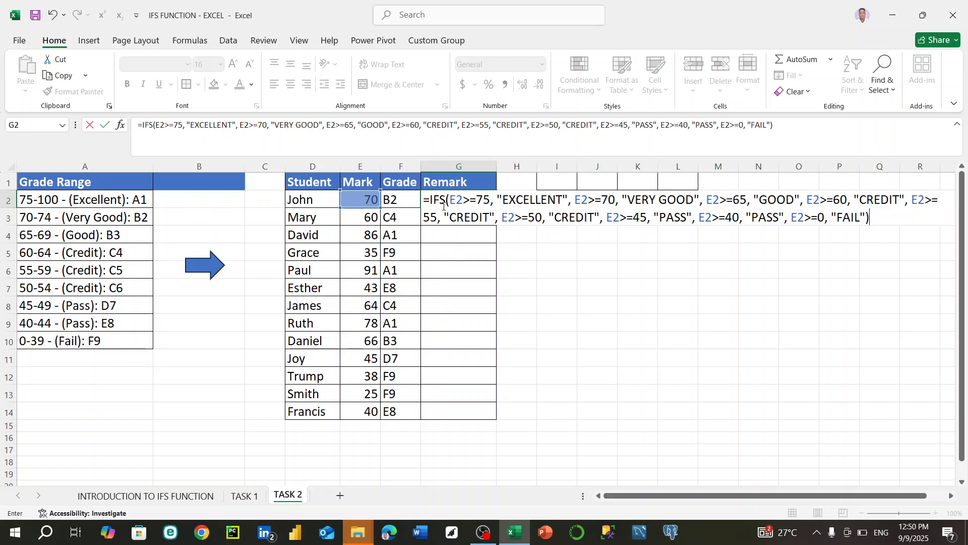
Enter the remark formula in G2 and fill it down the Remark column through G14
key("Return")
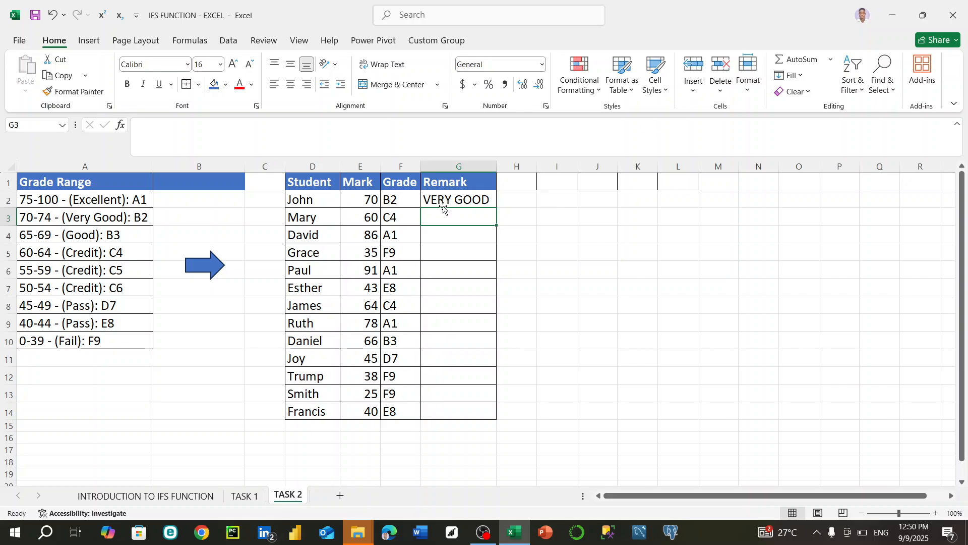
left_click(31, 218)
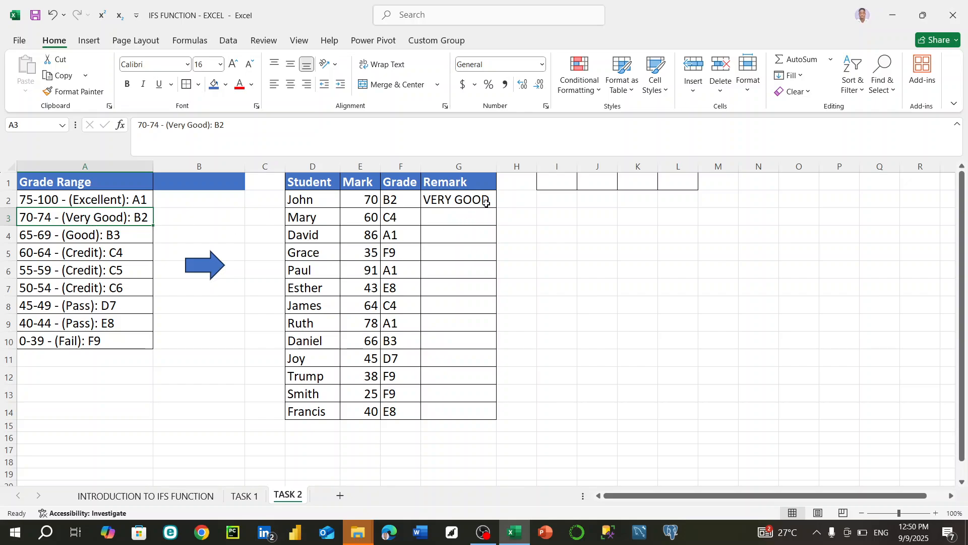
left_click(485, 201)
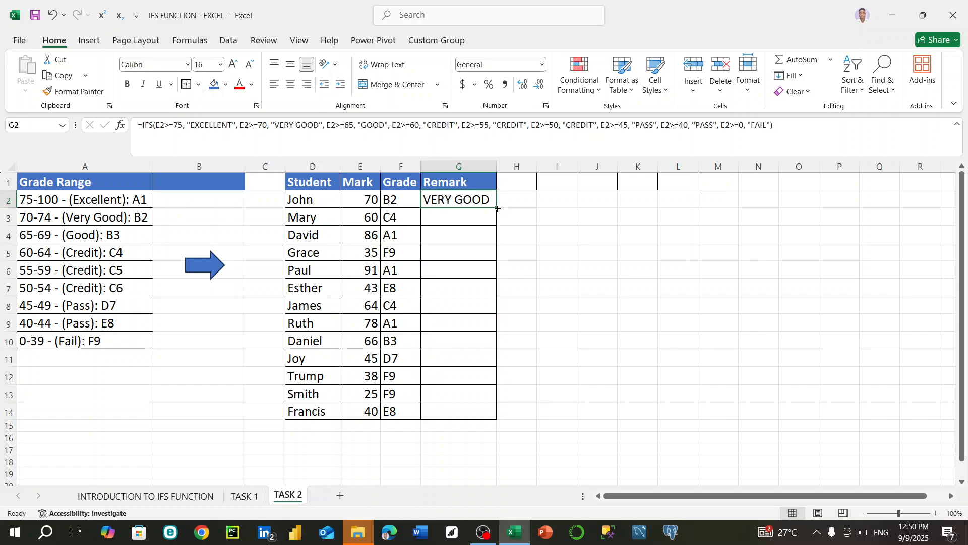
double_click(496, 209)
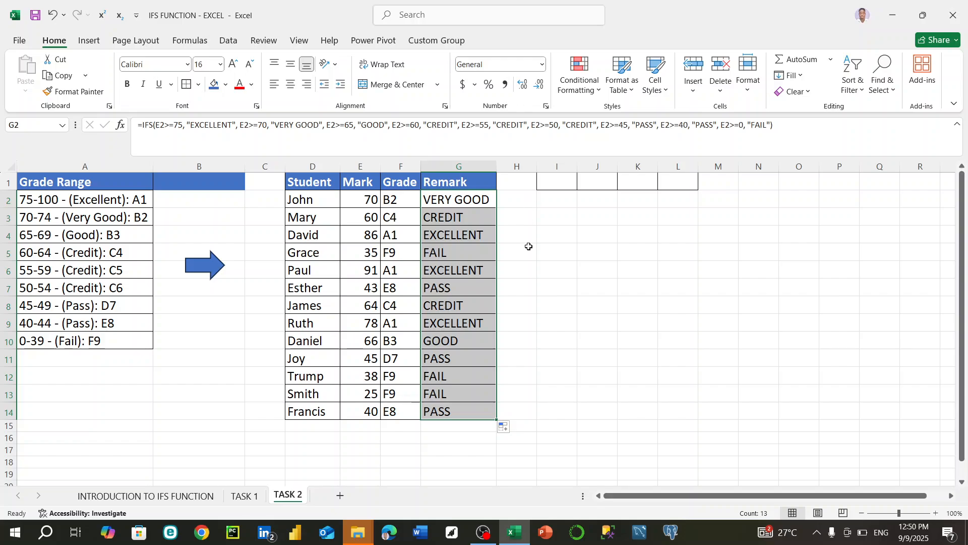
scroll(529, 246, "down", 1)
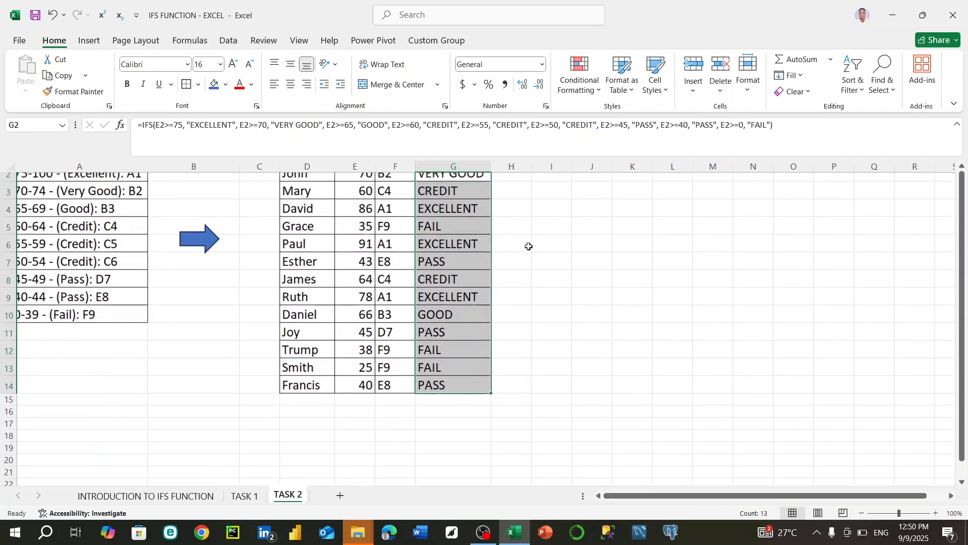
scroll(528, 246, "up", 1)
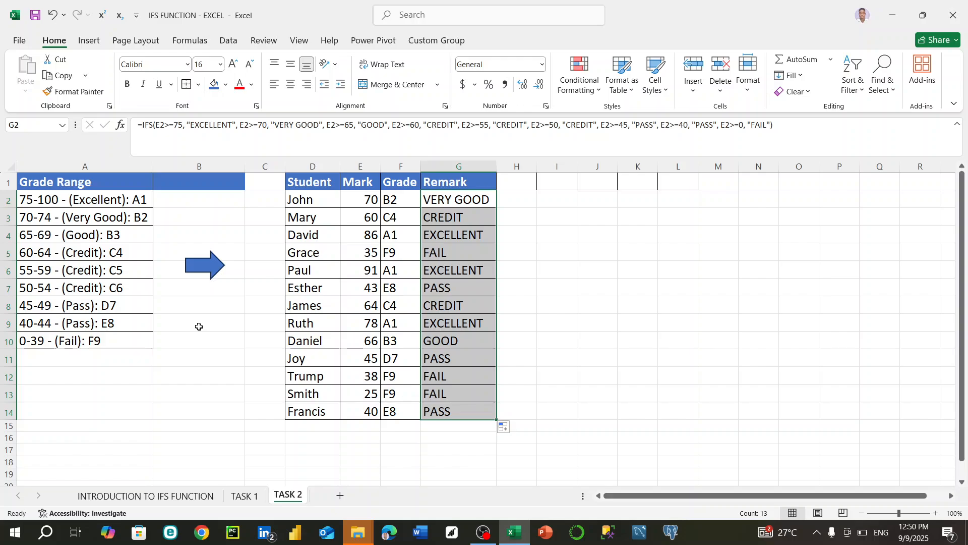
left_click(172, 394)
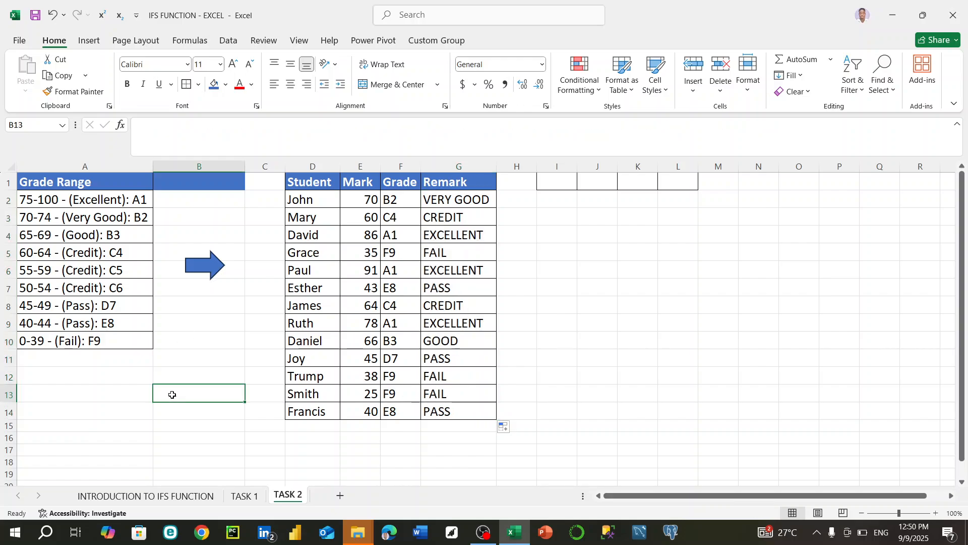
left_click(43, 394)
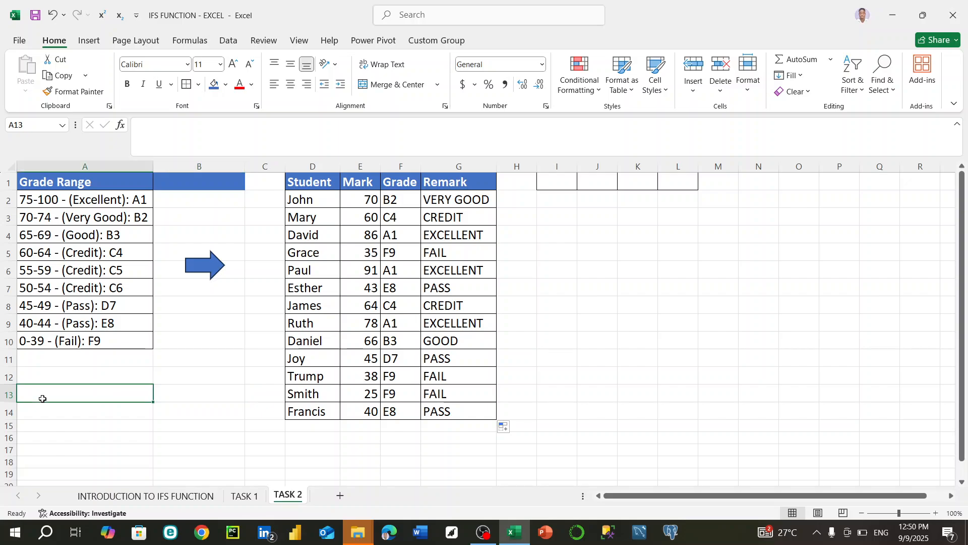
left_click(107, 425)
left_click(109, 448)
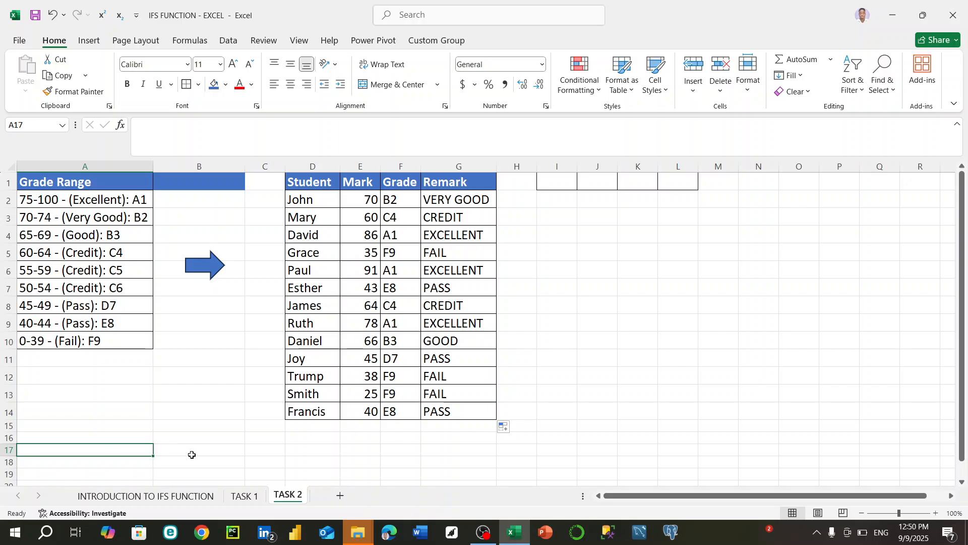